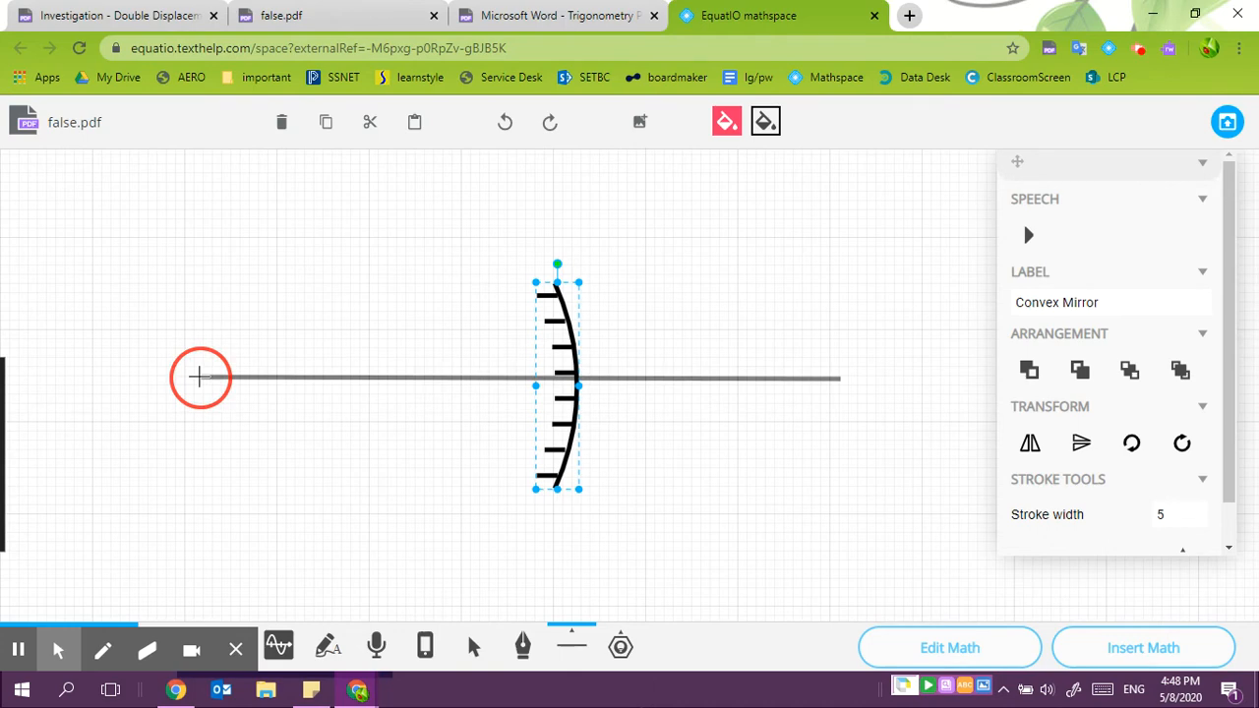
Draw the horizontal principal axis line through the middle of the convex mirror.
{"action": "left_click_drag", "start_coordinate": [198, 375], "coordinate": [199, 376]}
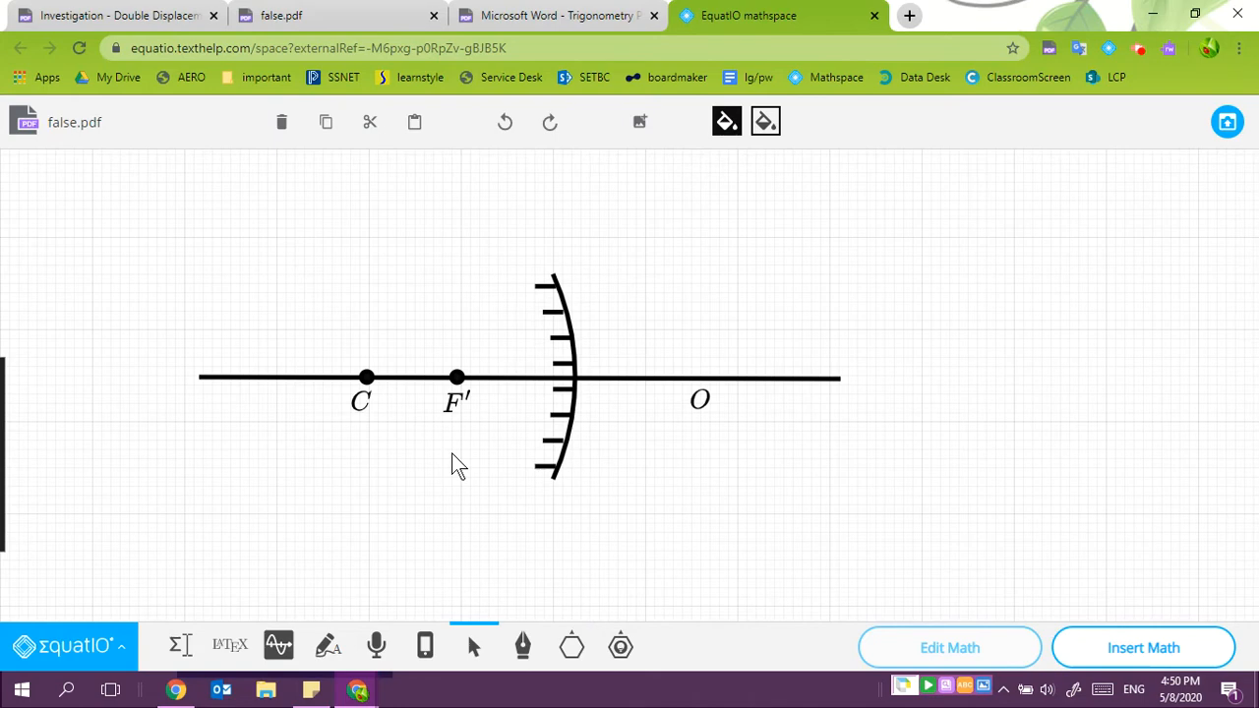
Search the shapes for "arrow" and try to place an Arrow (Right) shape above point O.
{"action": "left_click", "coordinate": [578, 647]}
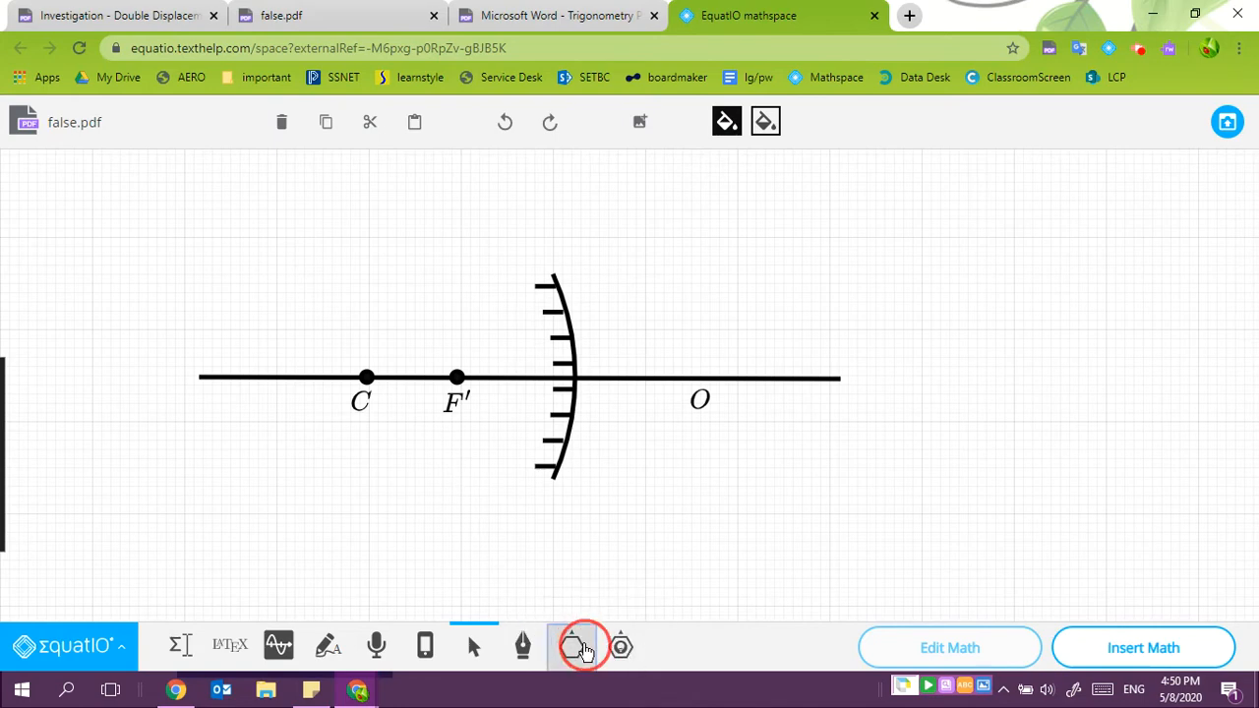
{"action": "left_click", "coordinate": [669, 594]}
{"action": "type", "text": "conv"}
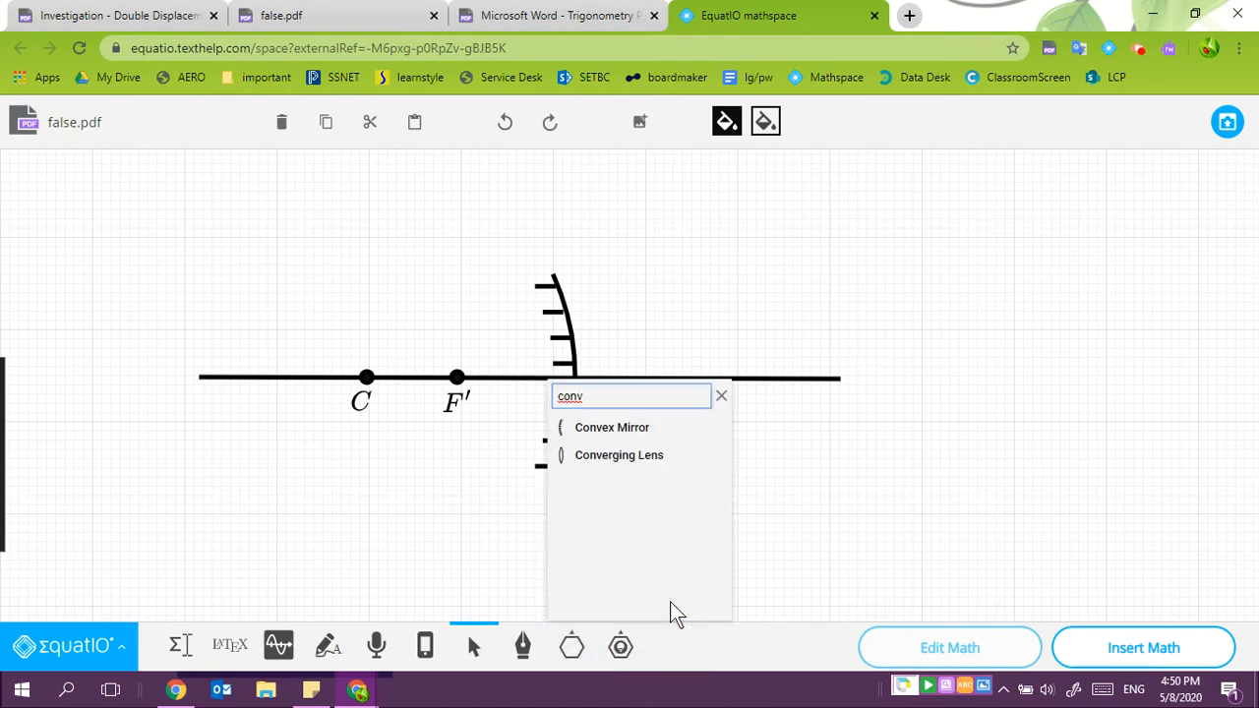
{"action": "key", "text": "BackSpace"}
{"action": "key", "text": "BackSpace"}
{"action": "key", "text": "BackSpace"}
{"action": "key", "text": "BackSpace"}
{"action": "type", "text": "arrow"}
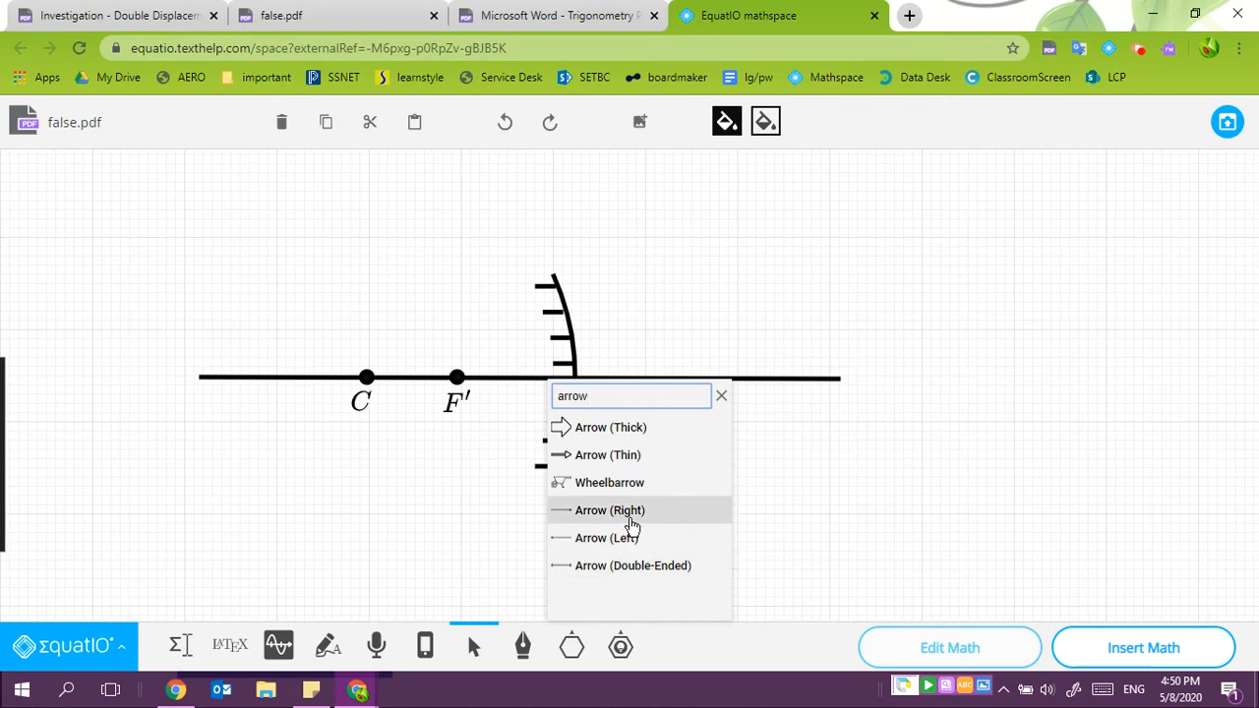
{"action": "left_click", "coordinate": [623, 512]}
{"action": "left_click", "coordinate": [702, 338]}
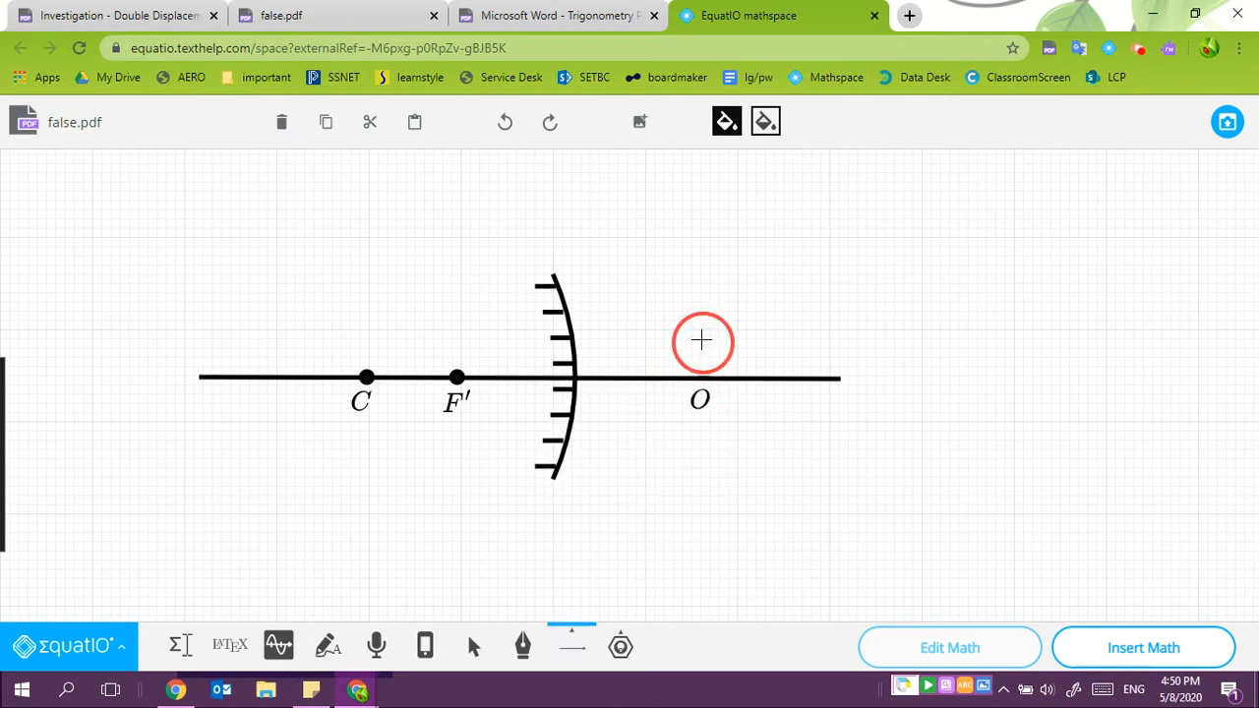
{"action": "left_click", "coordinate": [717, 351]}
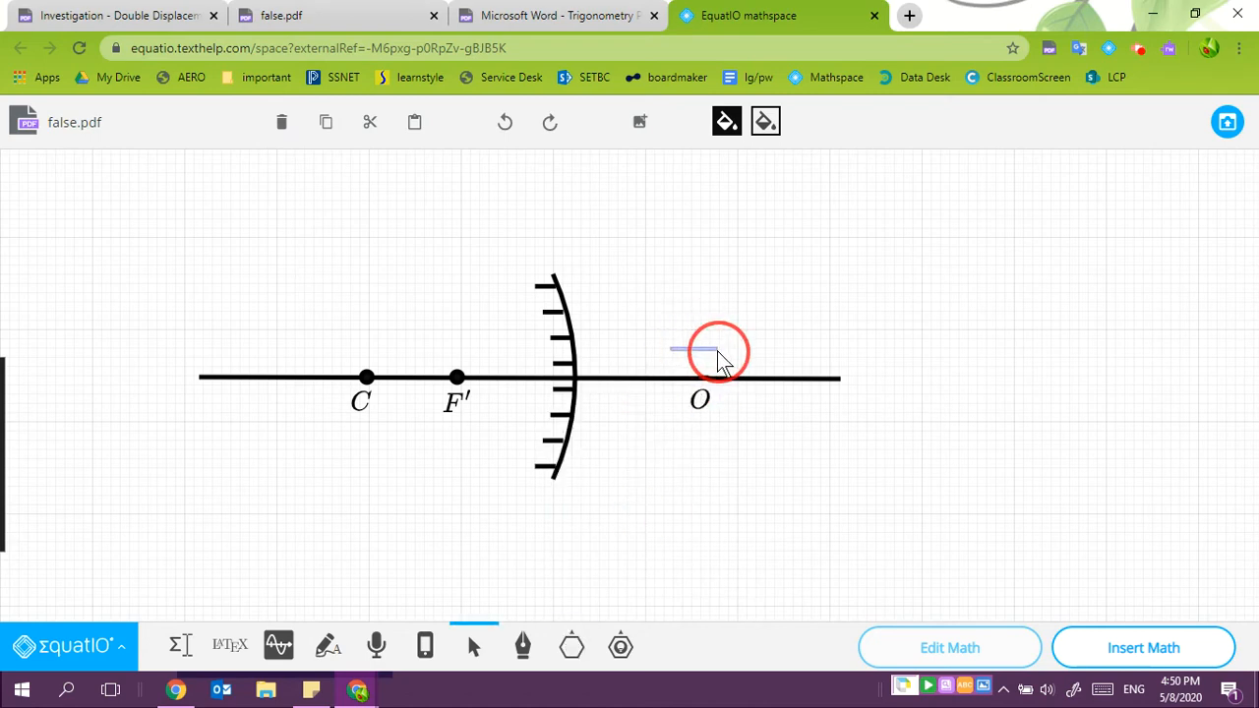
Add an Arrow (Right) shape standing upright on the principal axis above O as the object.
{"action": "left_click", "coordinate": [573, 662]}
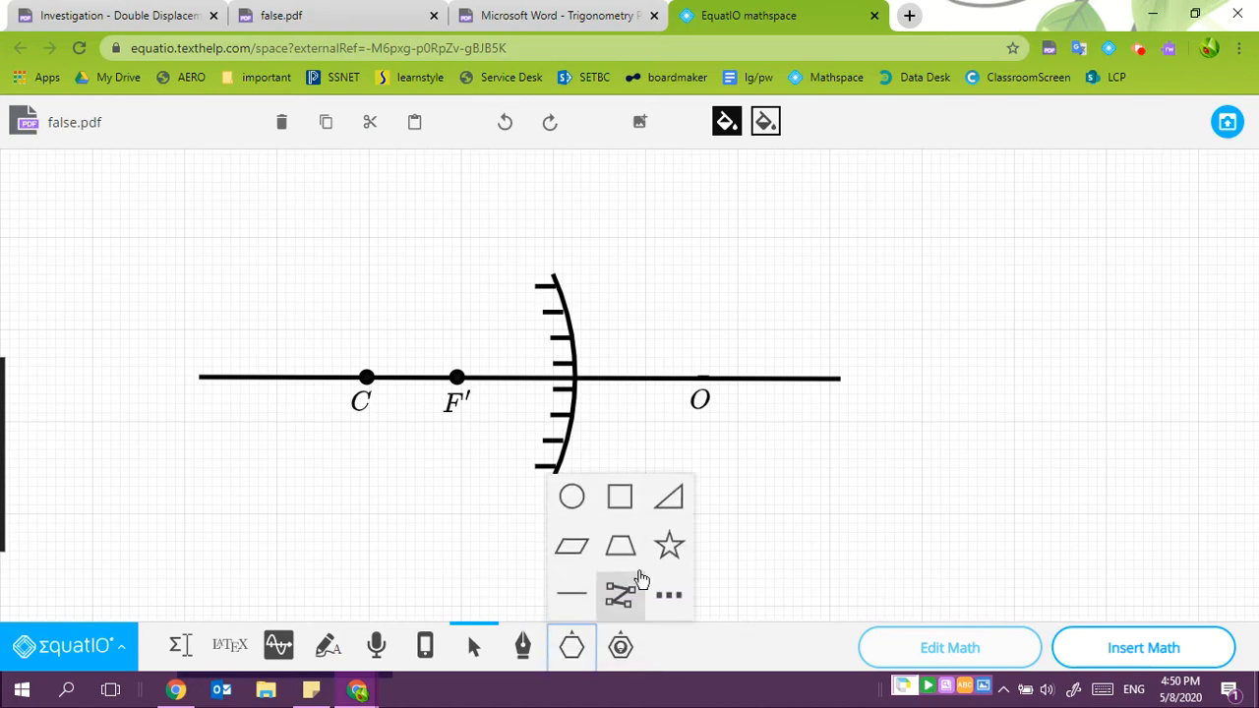
{"action": "left_click", "coordinate": [666, 591]}
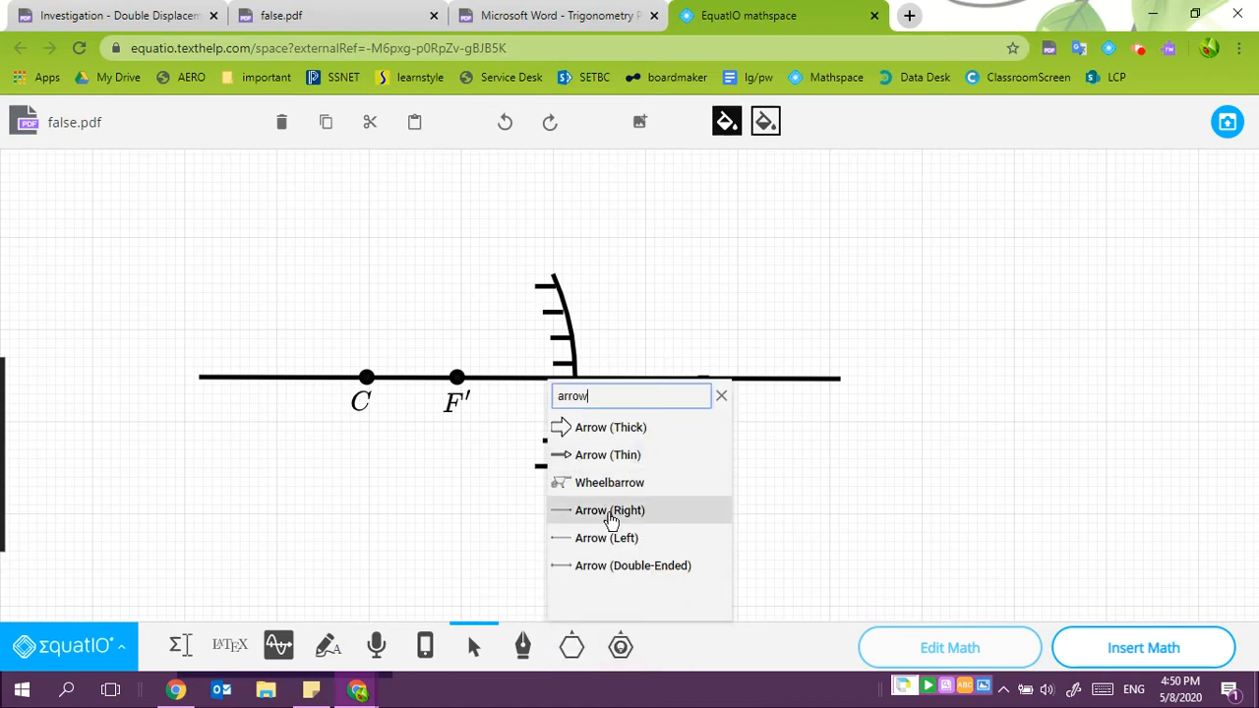
{"action": "left_click", "coordinate": [610, 511]}
{"action": "mouse_move", "coordinate": [654, 336]}
{"action": "left_mouse_down"}
{"action": "mouse_move", "coordinate": [719, 337]}
{"action": "mouse_move", "coordinate": [689, 311]}
{"action": "mouse_move", "coordinate": [621, 339]}
{"action": "mouse_move", "coordinate": [700, 334]}
{"action": "left_mouse_up"}
{"action": "left_click", "coordinate": [694, 334]}
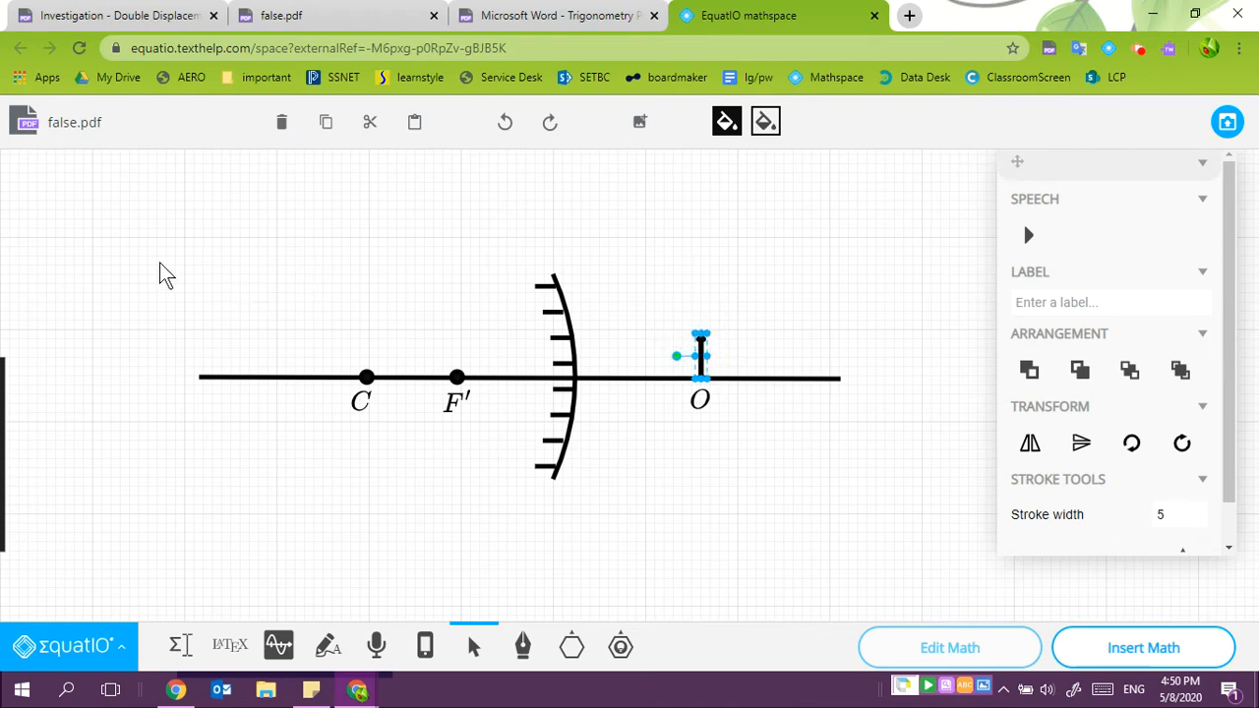
Group all elements of the mirror diagram and set the group's stroke width to 2.
{"action": "left_click_drag", "start_coordinate": [160, 264], "coordinate": [885, 514]}
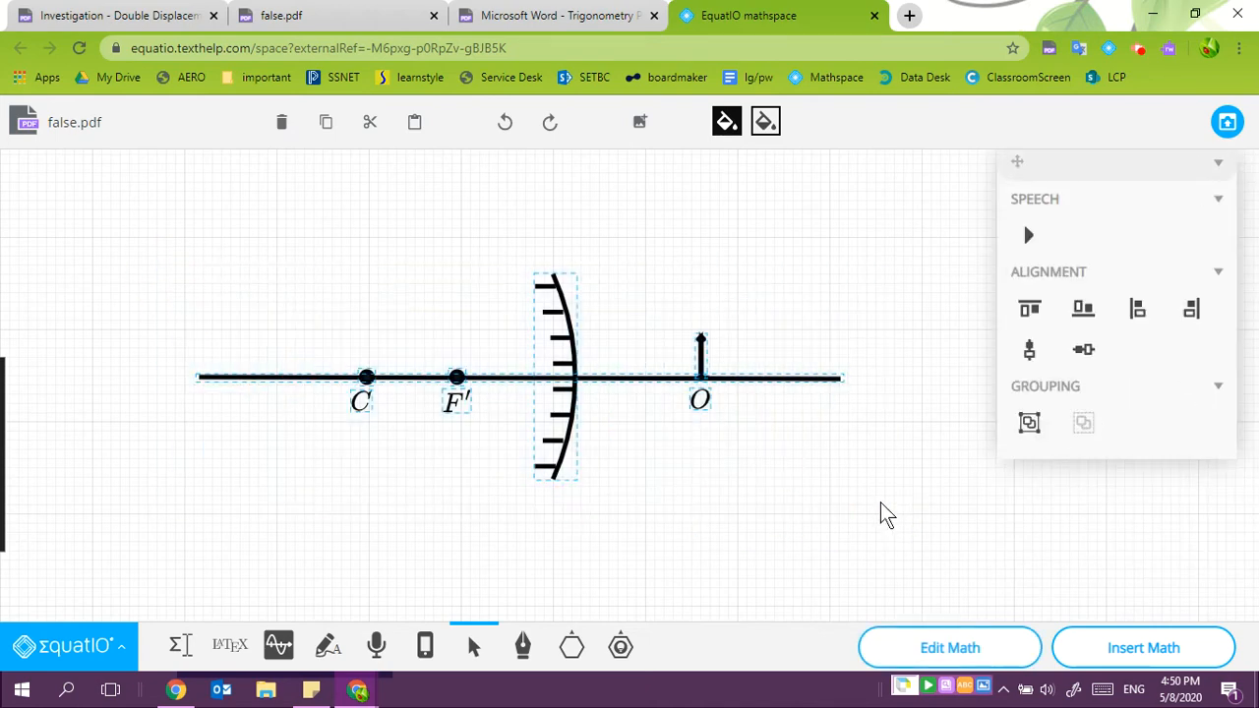
{"action": "left_click", "coordinate": [1028, 423]}
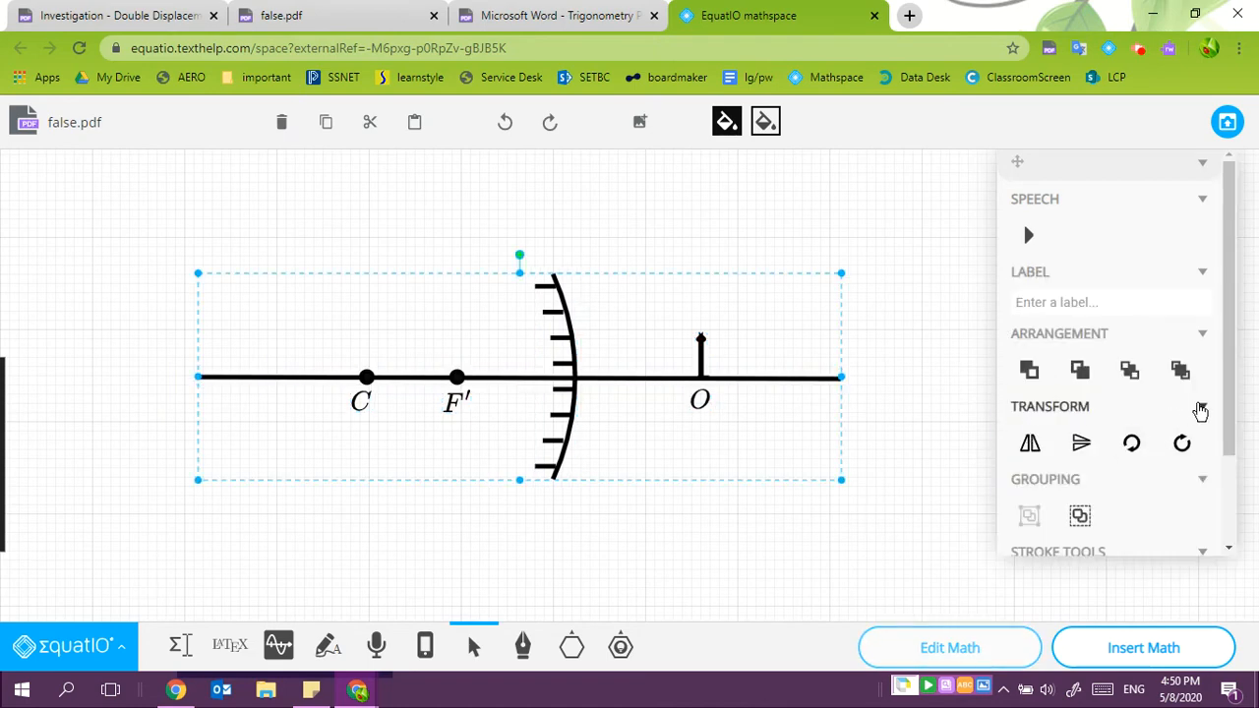
{"action": "scroll", "coordinate": [1228, 399], "scroll_direction": "down", "scroll_amount": 3}
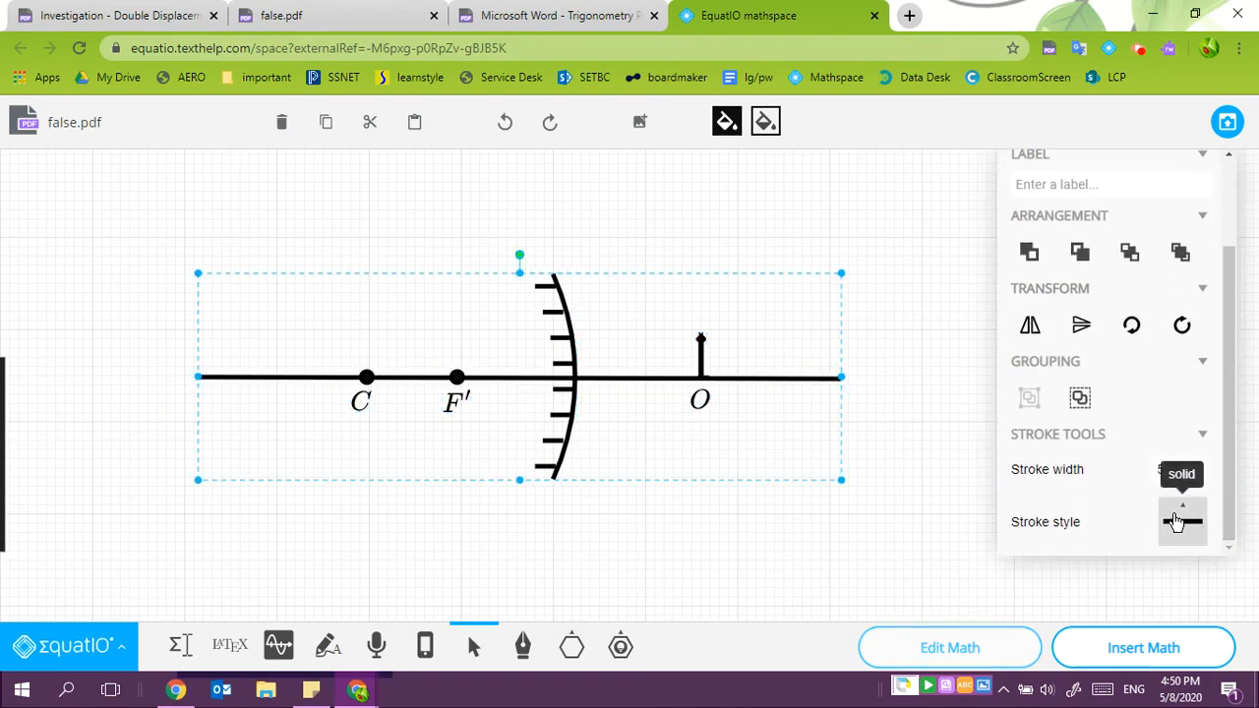
{"action": "left_click", "coordinate": [1188, 476]}
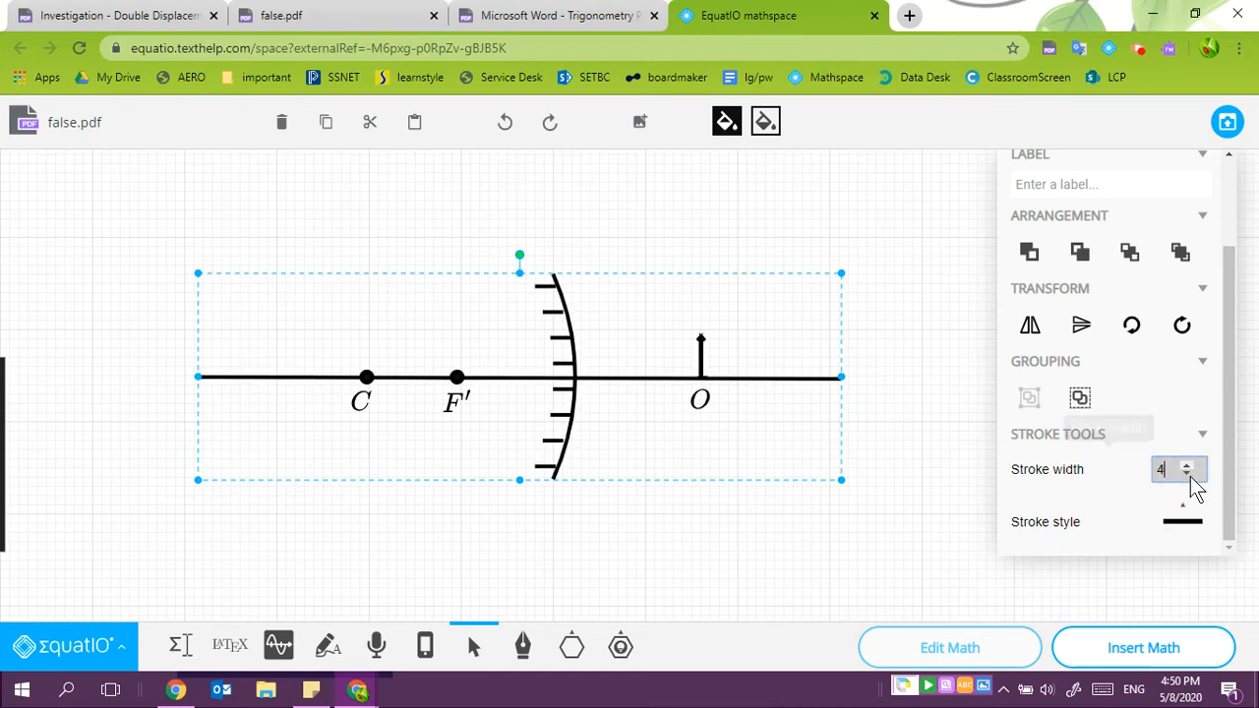
{"action": "left_click", "coordinate": [1187, 476]}
{"action": "left_click", "coordinate": [1187, 476]}
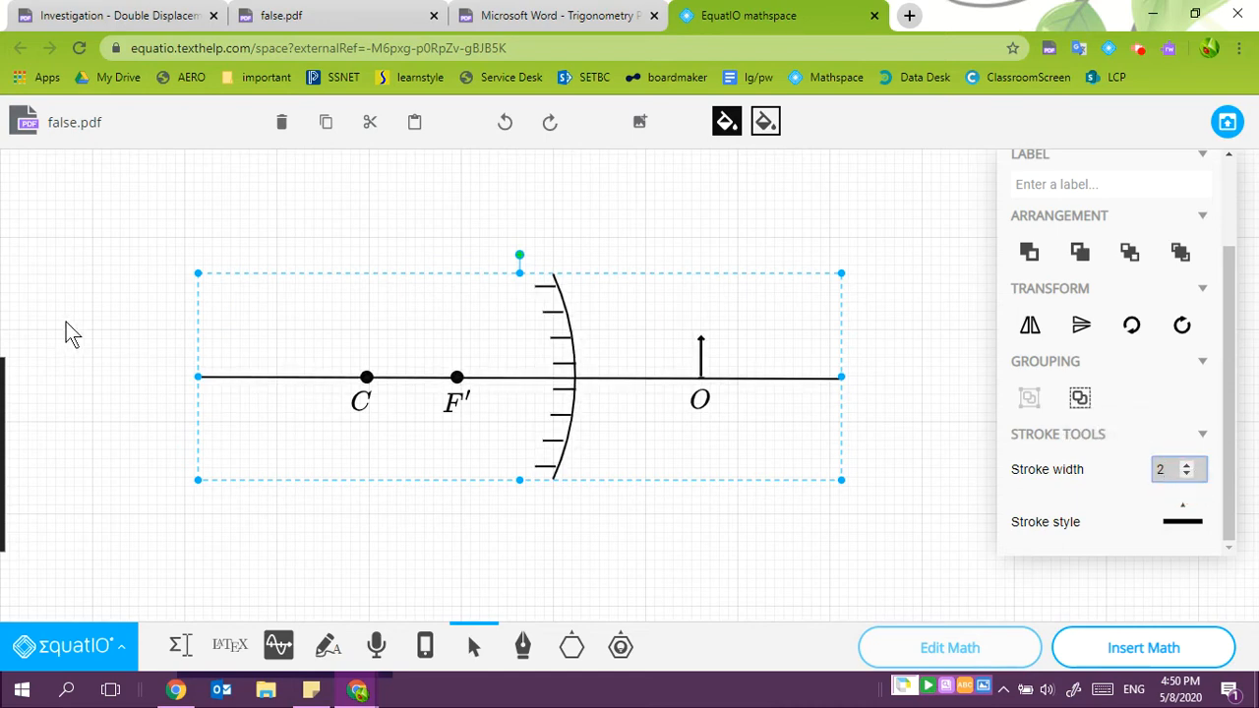
{"action": "left_click", "coordinate": [55, 264]}
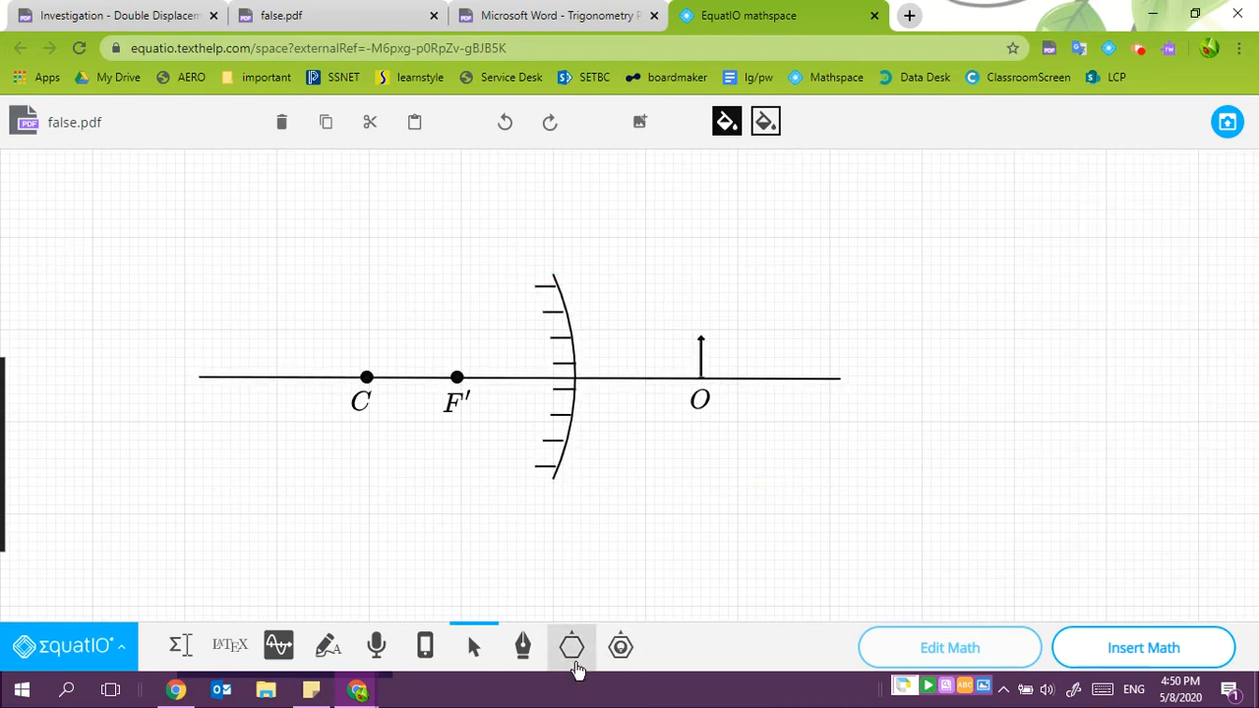
Draw red (#F30404) lines from the object arrow's tip to the mirror and from that mirror point to F'.
{"action": "left_click", "coordinate": [577, 669]}
{"action": "left_click", "coordinate": [581, 587]}
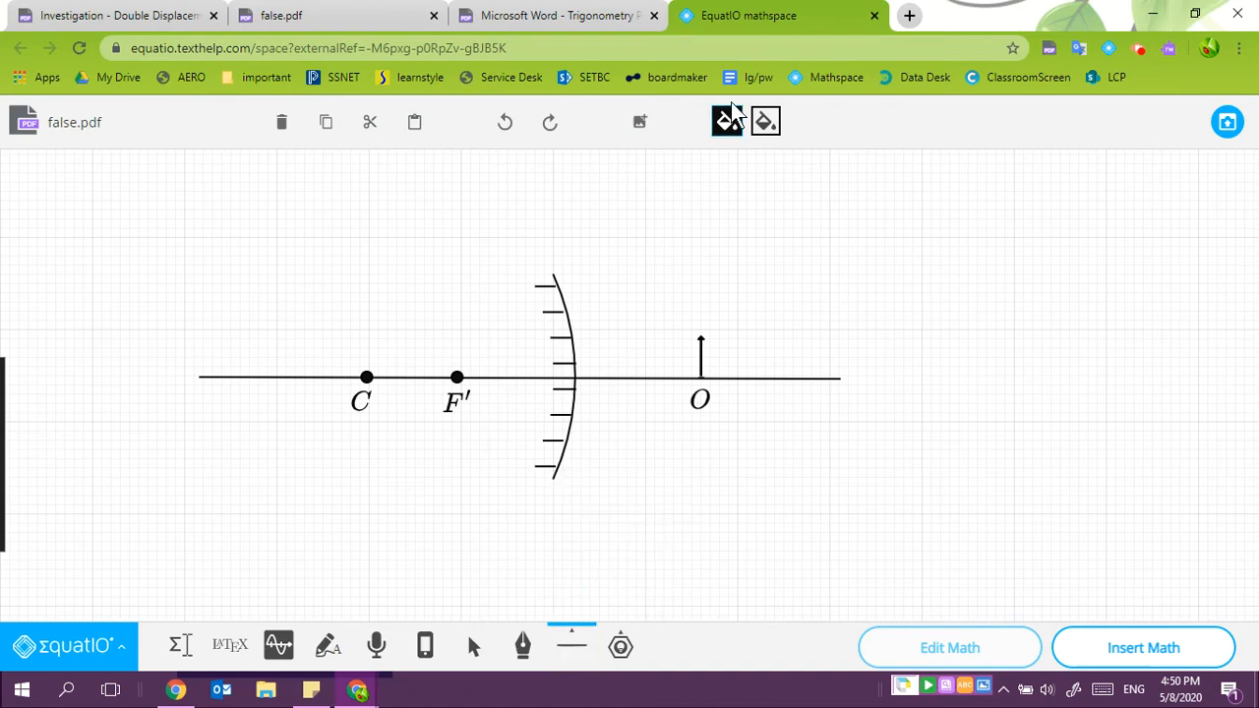
{"action": "left_click", "coordinate": [765, 121]}
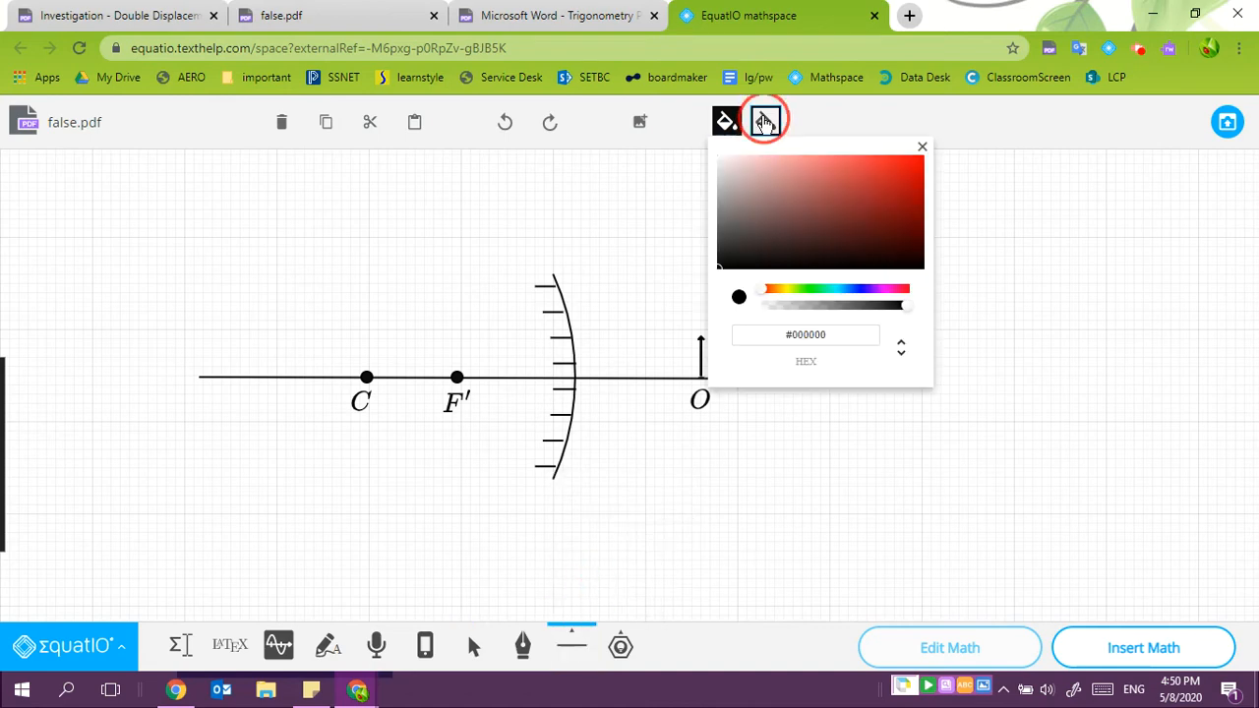
{"action": "left_click", "coordinate": [922, 160]}
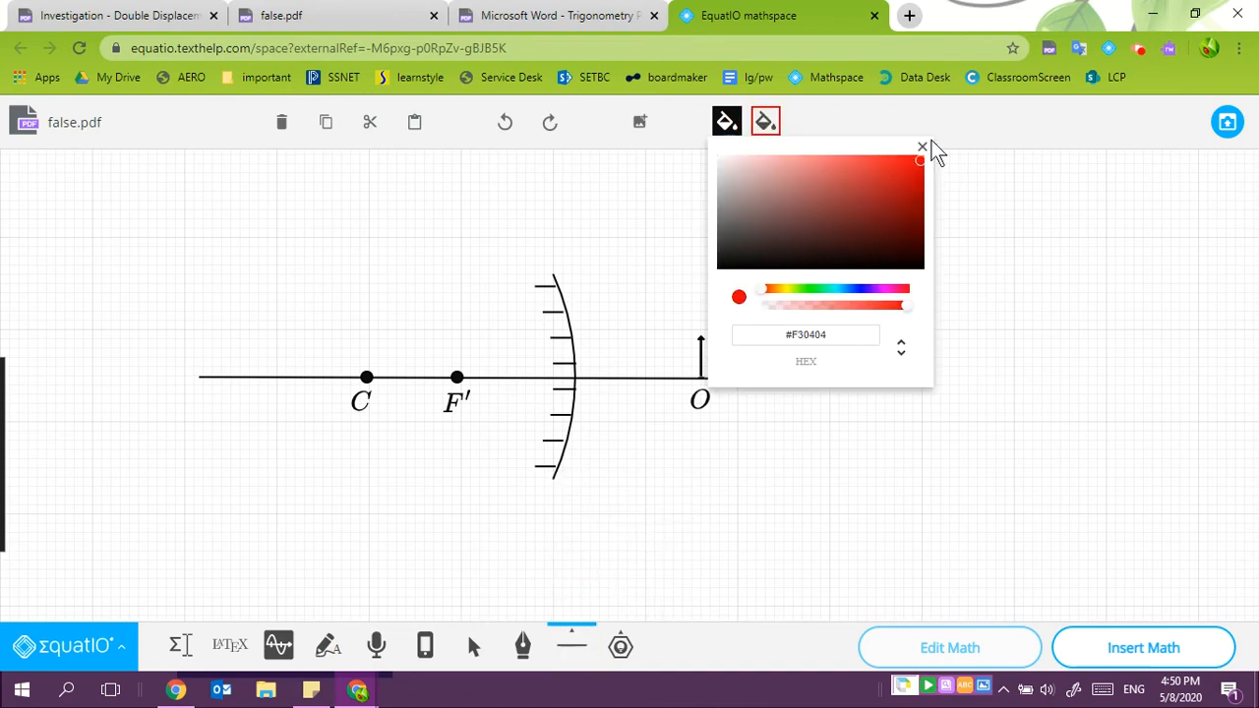
{"action": "left_click", "coordinate": [926, 149]}
{"action": "mouse_move", "coordinate": [699, 338]}
{"action": "left_mouse_down"}
{"action": "mouse_move", "coordinate": [571, 335]}
{"action": "mouse_move", "coordinate": [456, 377]}
{"action": "left_mouse_up"}
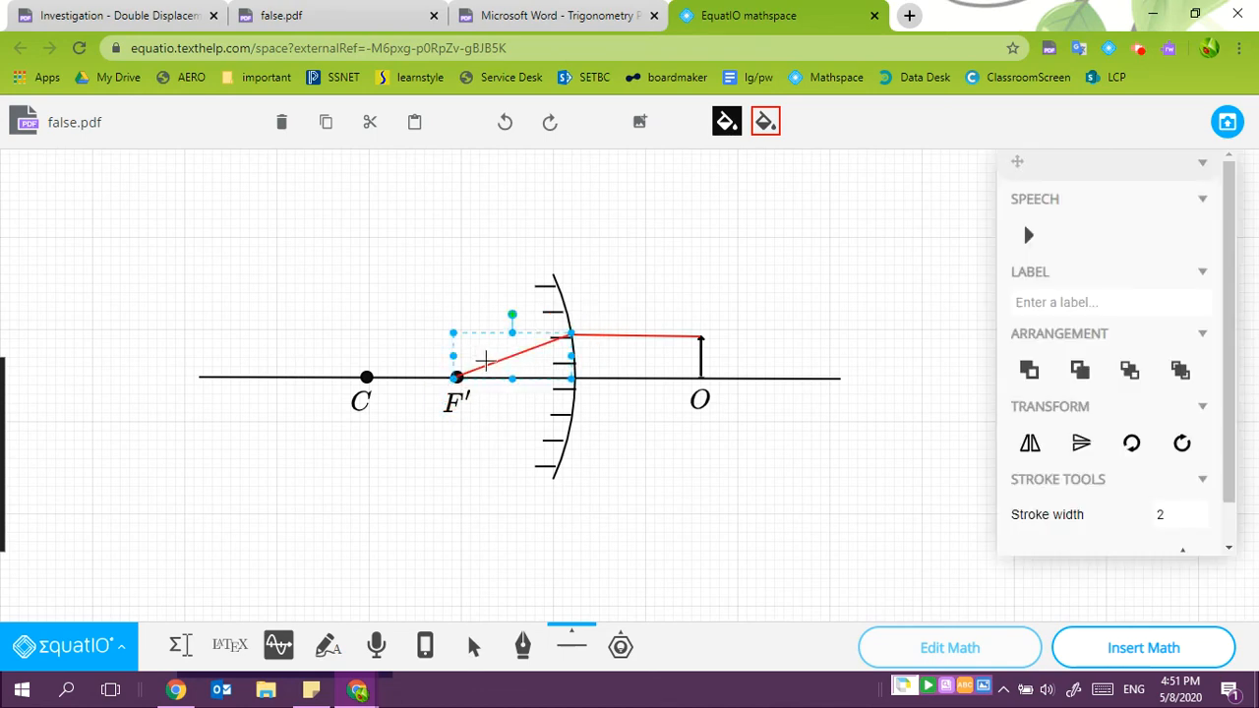
Change the stroke style of the red line between the mirror and F' to dashed.
{"action": "left_click_drag", "start_coordinate": [1228, 442], "coordinate": [1228, 482]}
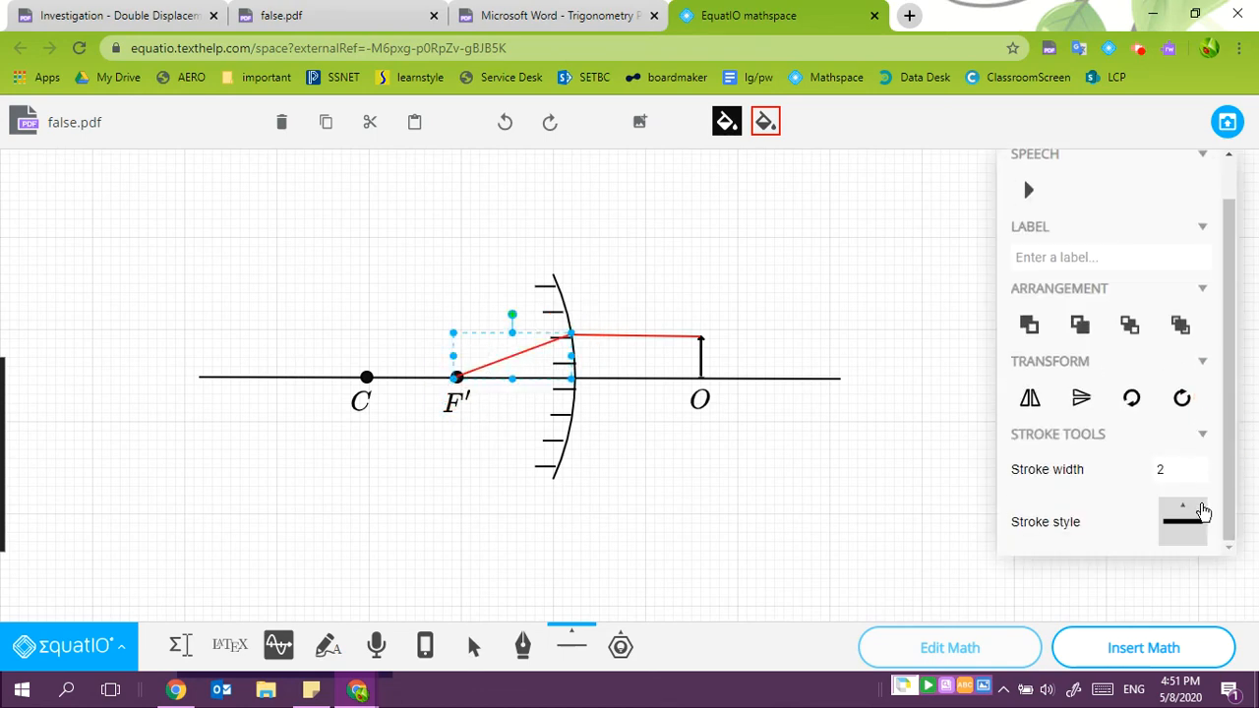
{"action": "left_click", "coordinate": [1193, 520]}
{"action": "left_click", "coordinate": [1141, 470]}
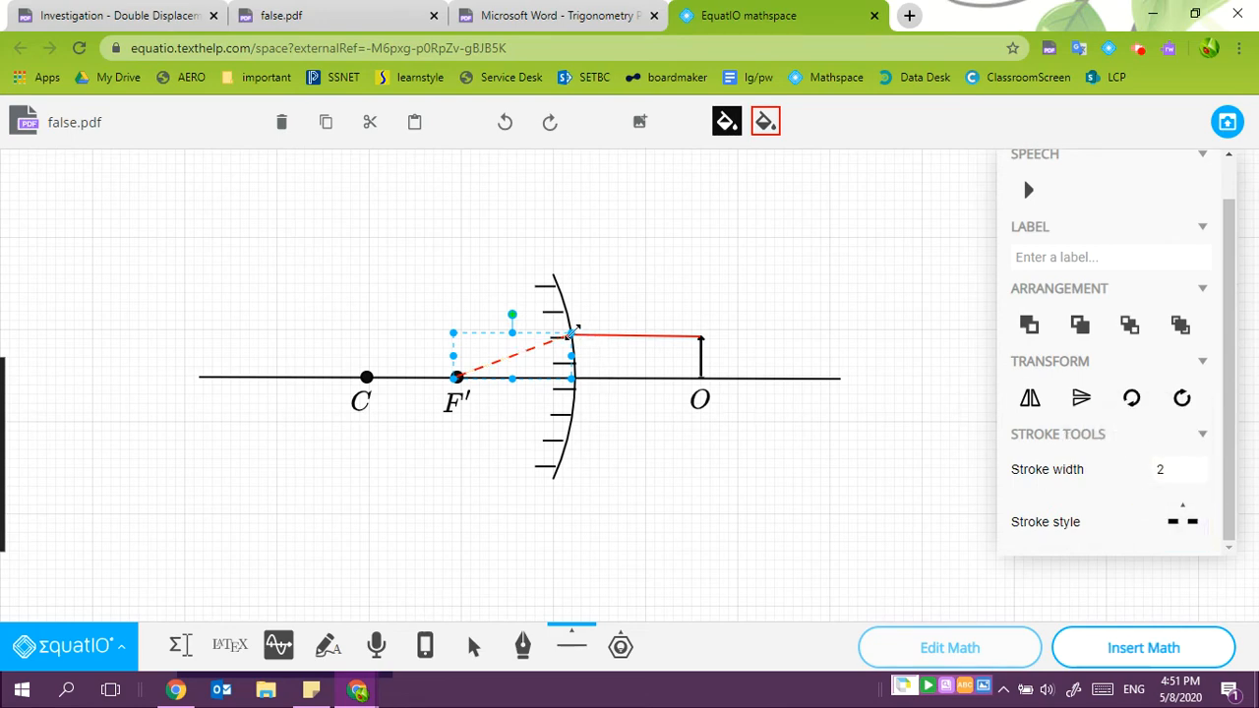
Draw the reflected ray from the mirror contact point upward past the object, roughly continuing the dashed line from F'.
{"action": "left_click", "coordinate": [571, 641]}
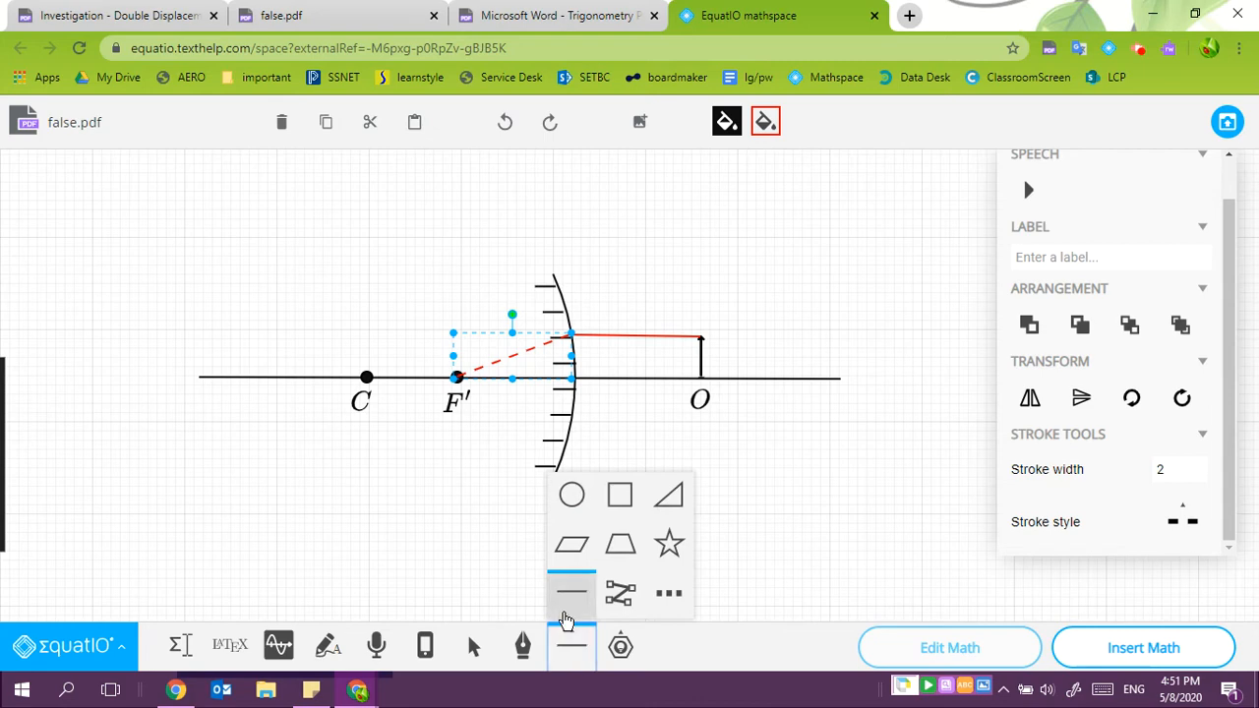
{"action": "left_click", "coordinate": [572, 595]}
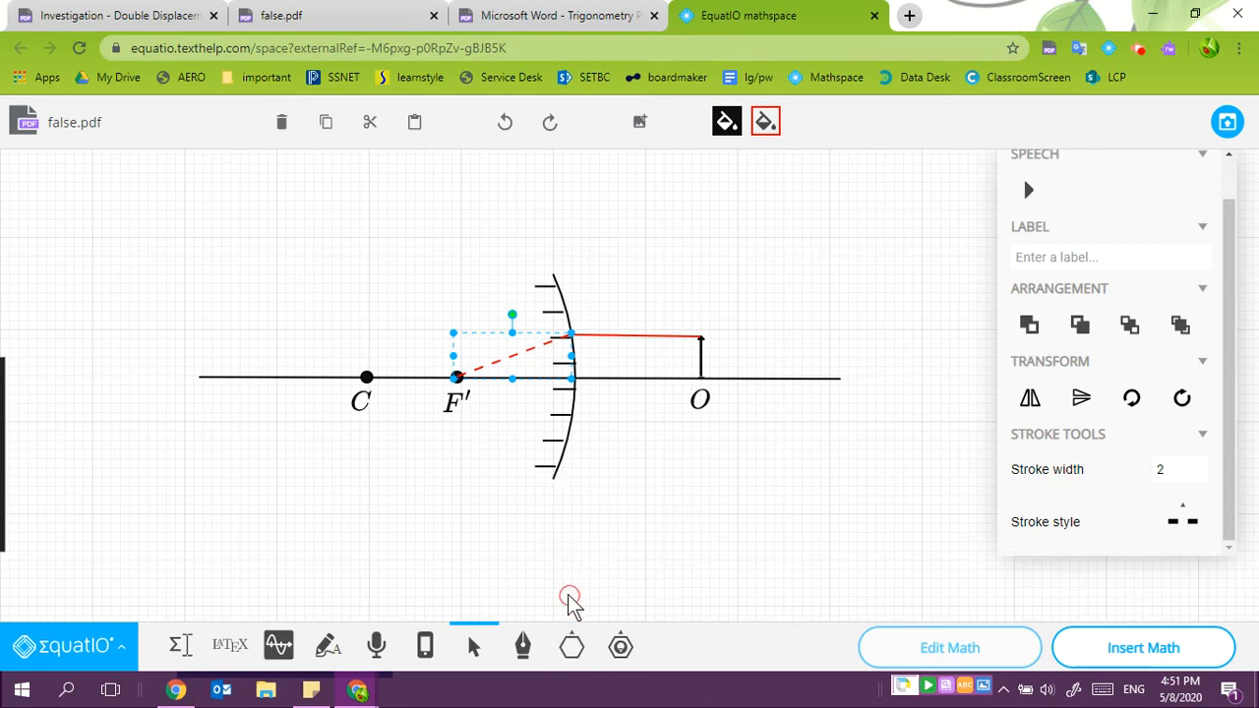
{"action": "left_click", "coordinate": [787, 573]}
{"action": "left_click", "coordinate": [569, 649]}
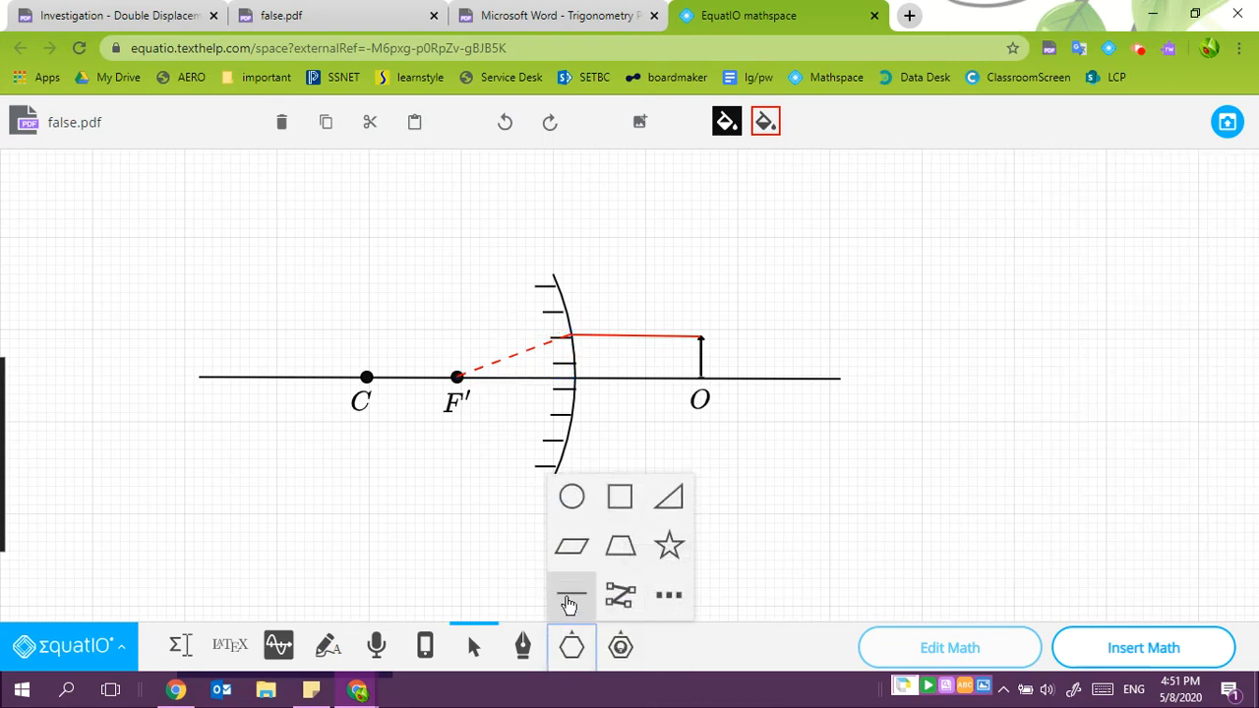
{"action": "left_click", "coordinate": [570, 596]}
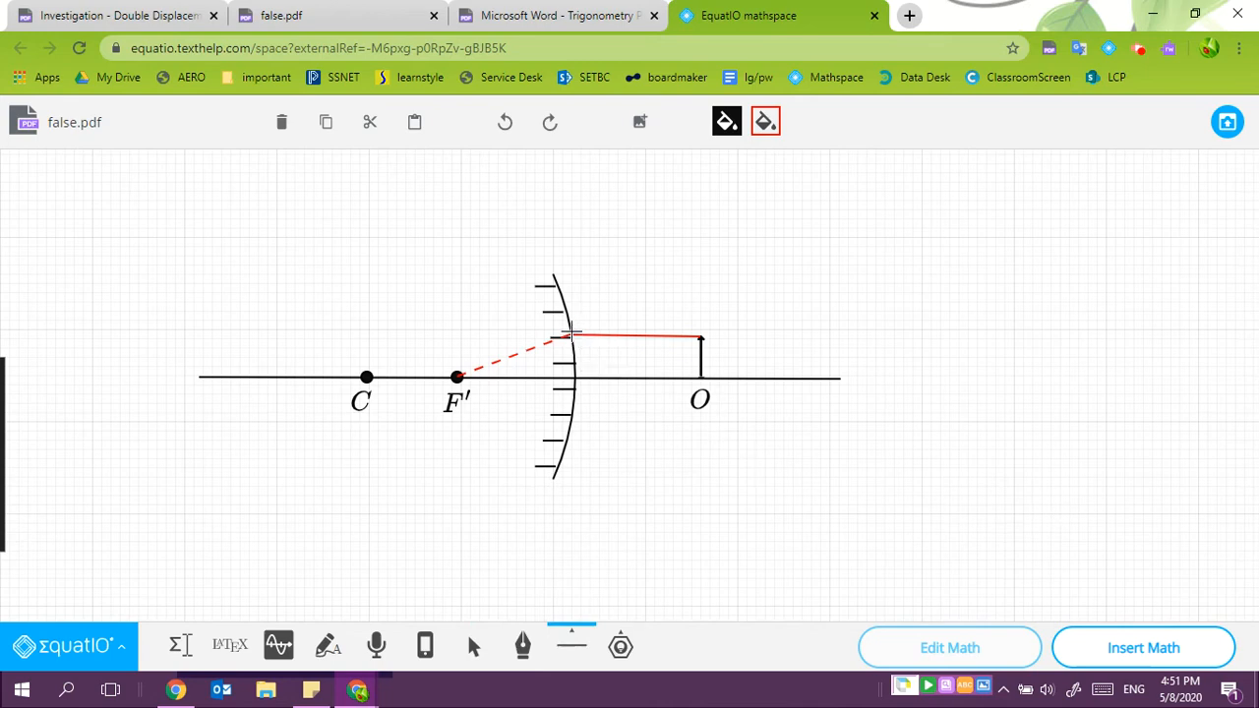
{"action": "left_click_drag", "start_coordinate": [571, 335], "coordinate": [742, 255]}
Change the reflected ray's stroke style to solid.
{"action": "left_click", "coordinate": [470, 644]}
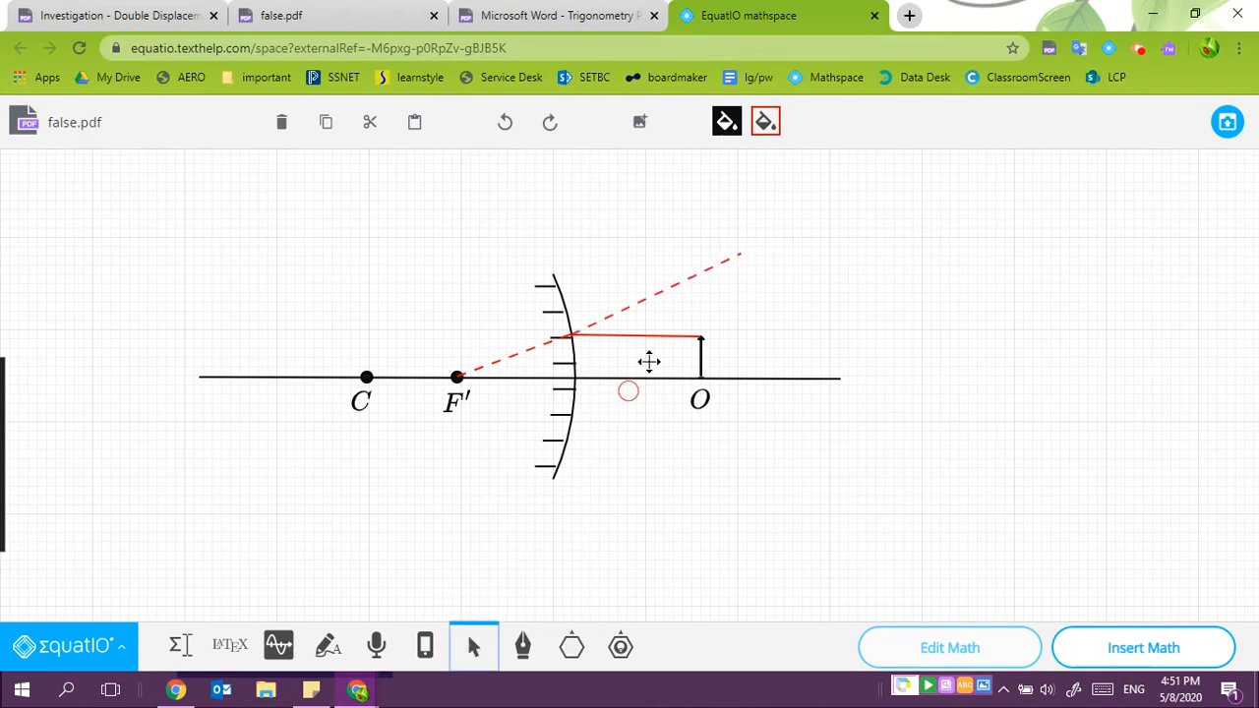
{"action": "left_click", "coordinate": [671, 288]}
{"action": "left_click_drag", "start_coordinate": [1225, 486], "coordinate": [1232, 546]}
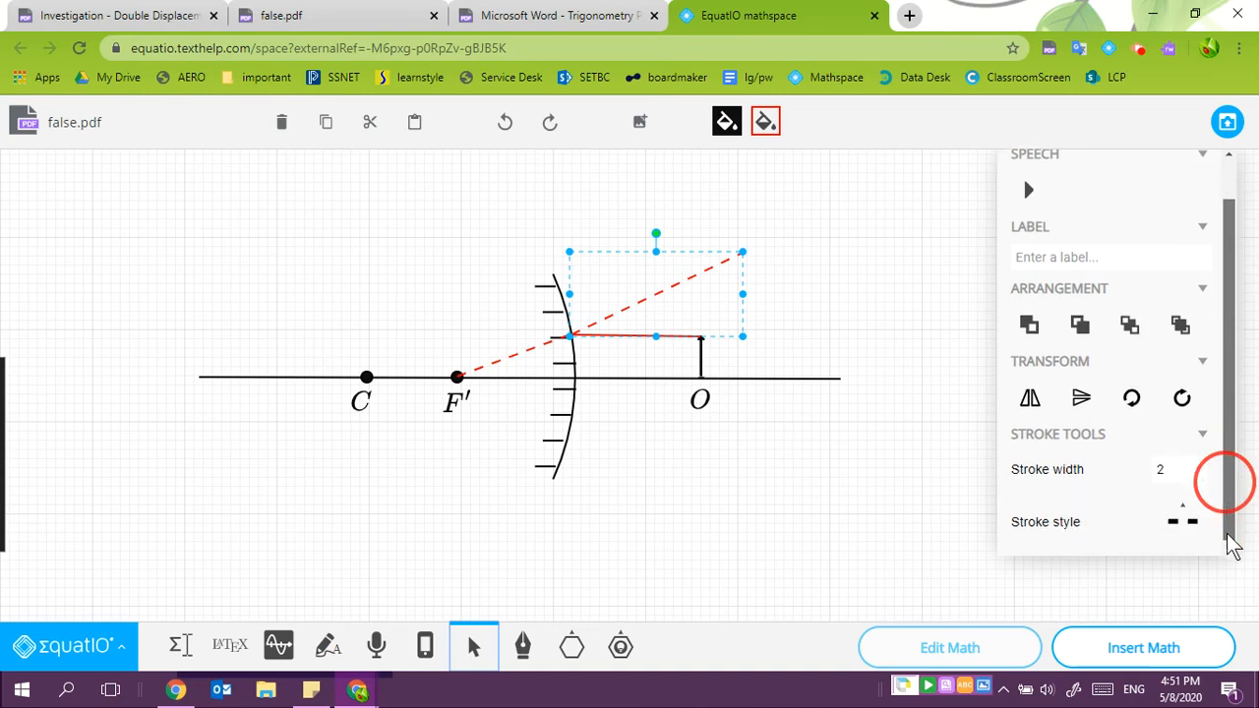
{"action": "left_click", "coordinate": [1169, 522]}
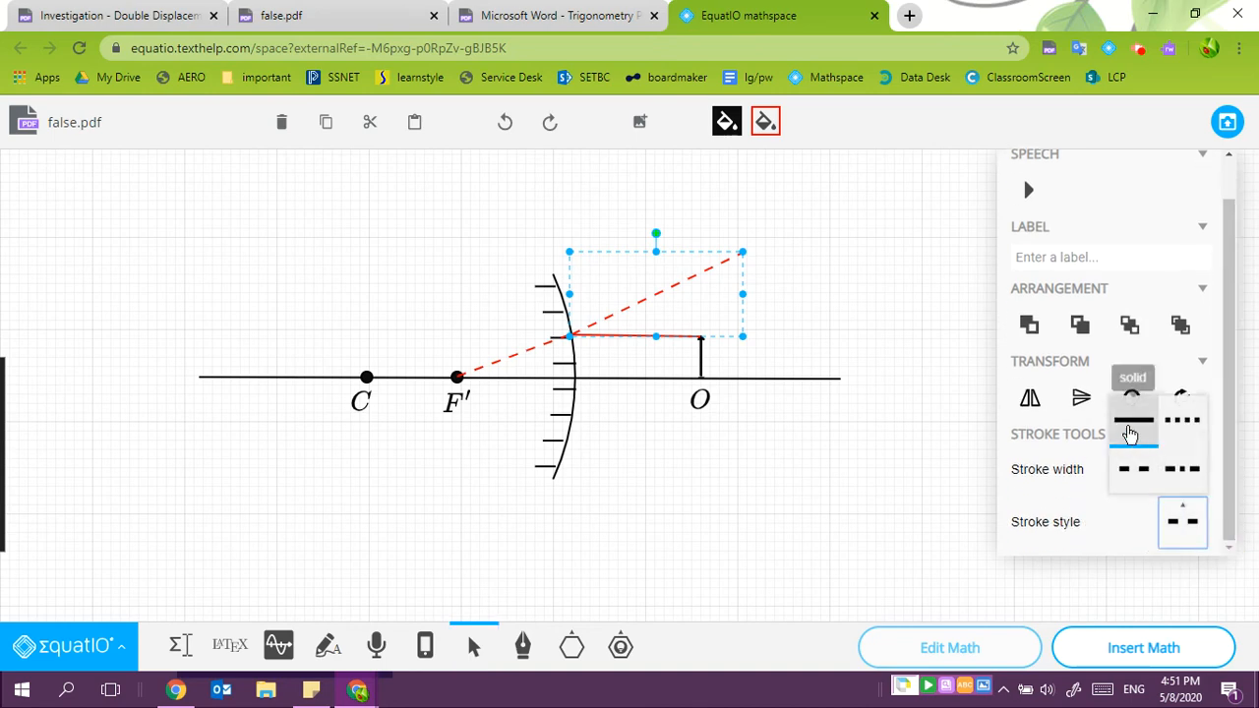
{"action": "left_click", "coordinate": [1129, 435]}
{"action": "left_click", "coordinate": [807, 517]}
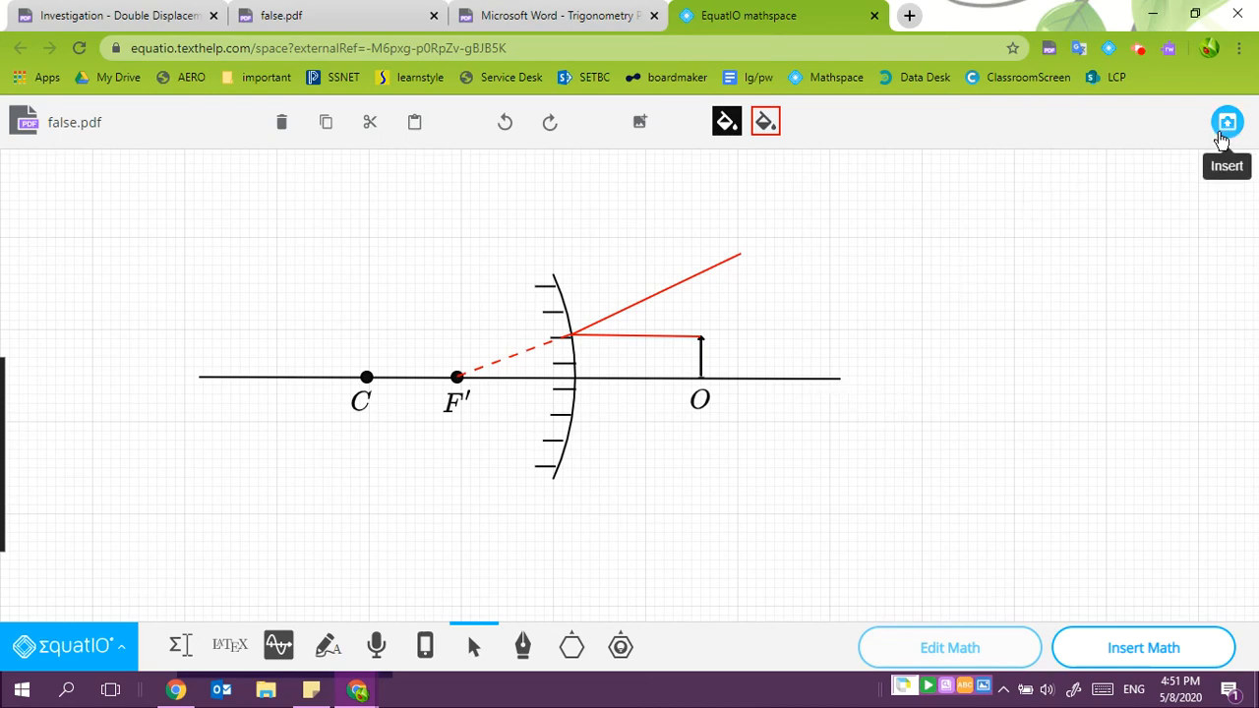
Insert the finished drawing into false.pdf and move it below the "Ray Diagrams for Convex Mirrors" heading.
{"action": "left_click", "coordinate": [1228, 138]}
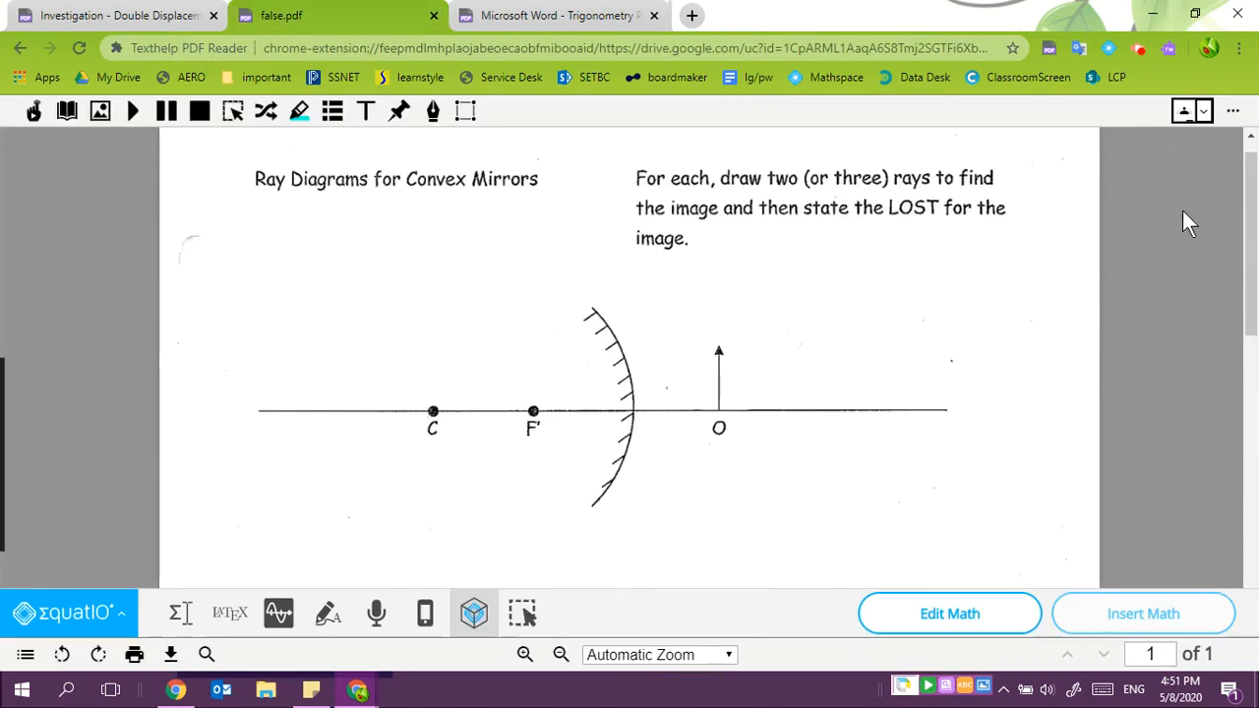
{"action": "left_click", "coordinate": [685, 307]}
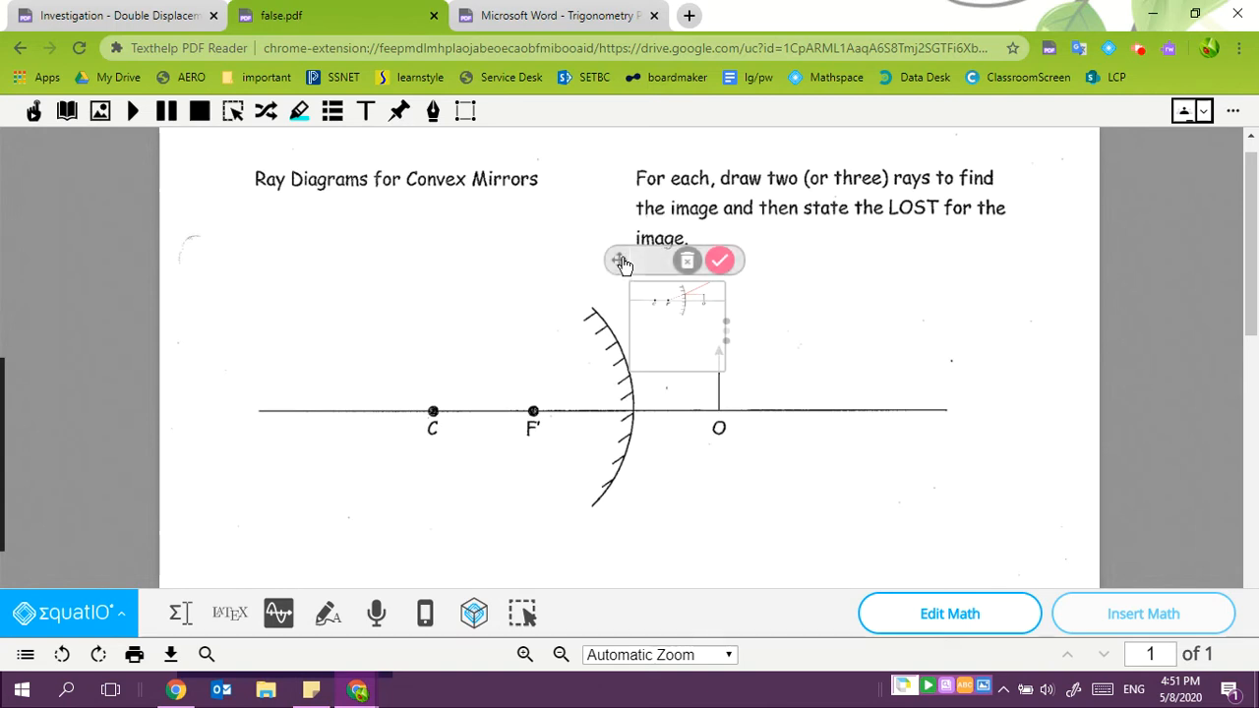
{"action": "mouse_move", "coordinate": [619, 260]}
{"action": "left_mouse_down"}
{"action": "mouse_move", "coordinate": [295, 265]}
{"action": "mouse_move", "coordinate": [204, 216]}
{"action": "left_mouse_up"}
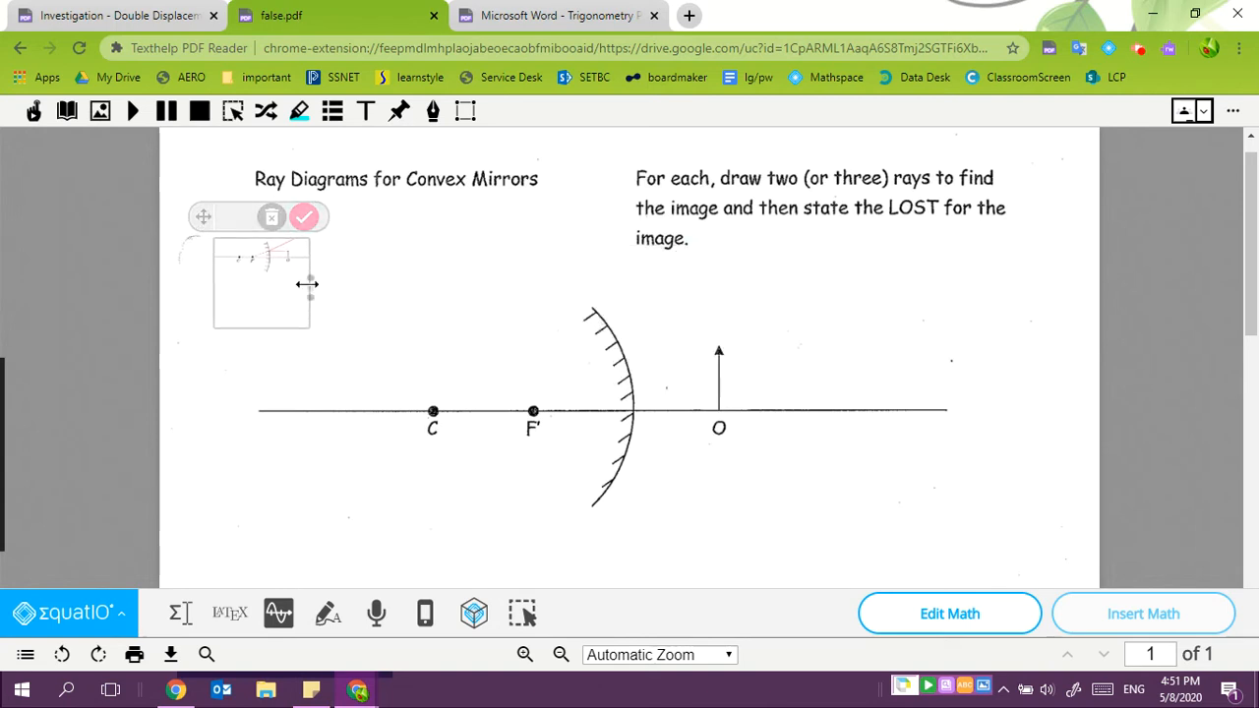
Resize the inserted ray diagram to about a third of the page width, beneath the heading and above the printed diagram.
{"action": "mouse_move", "coordinate": [306, 284]}
{"action": "left_mouse_down"}
{"action": "mouse_move", "coordinate": [427, 318]}
{"action": "mouse_move", "coordinate": [717, 357]}
{"action": "mouse_move", "coordinate": [1003, 491]}
{"action": "mouse_move", "coordinate": [1033, 365]}
{"action": "left_mouse_up"}
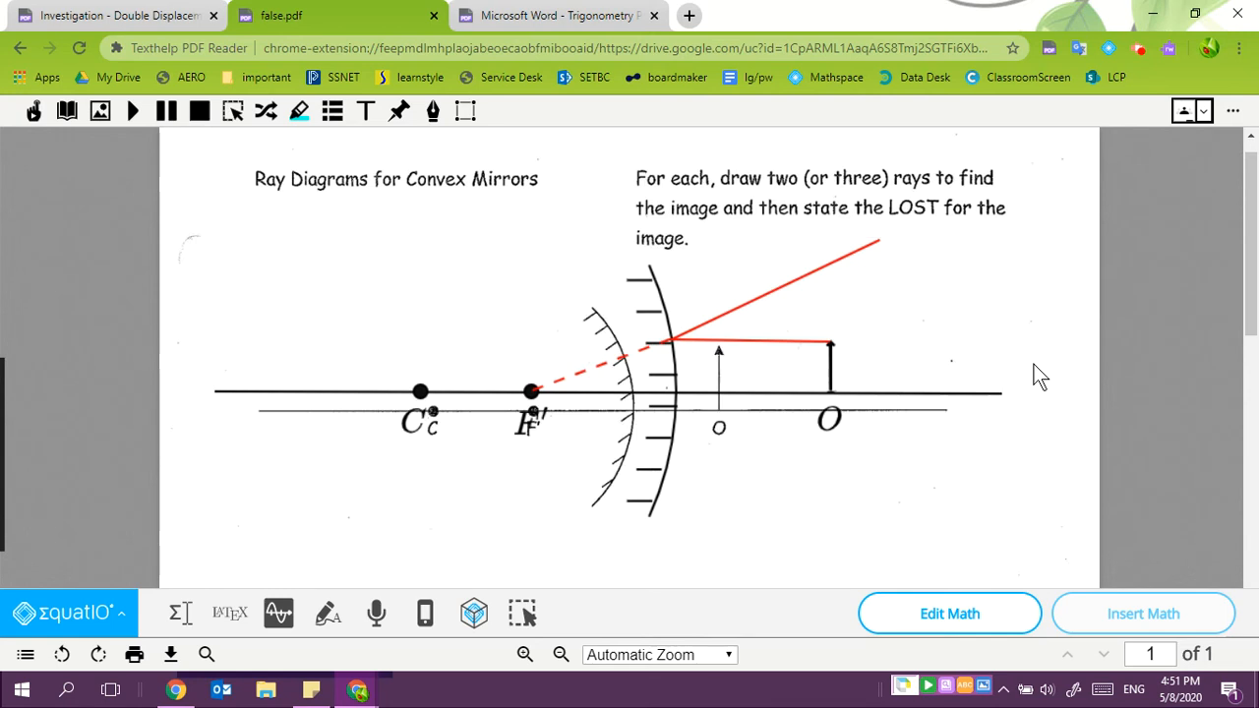
{"action": "left_click", "coordinate": [528, 391]}
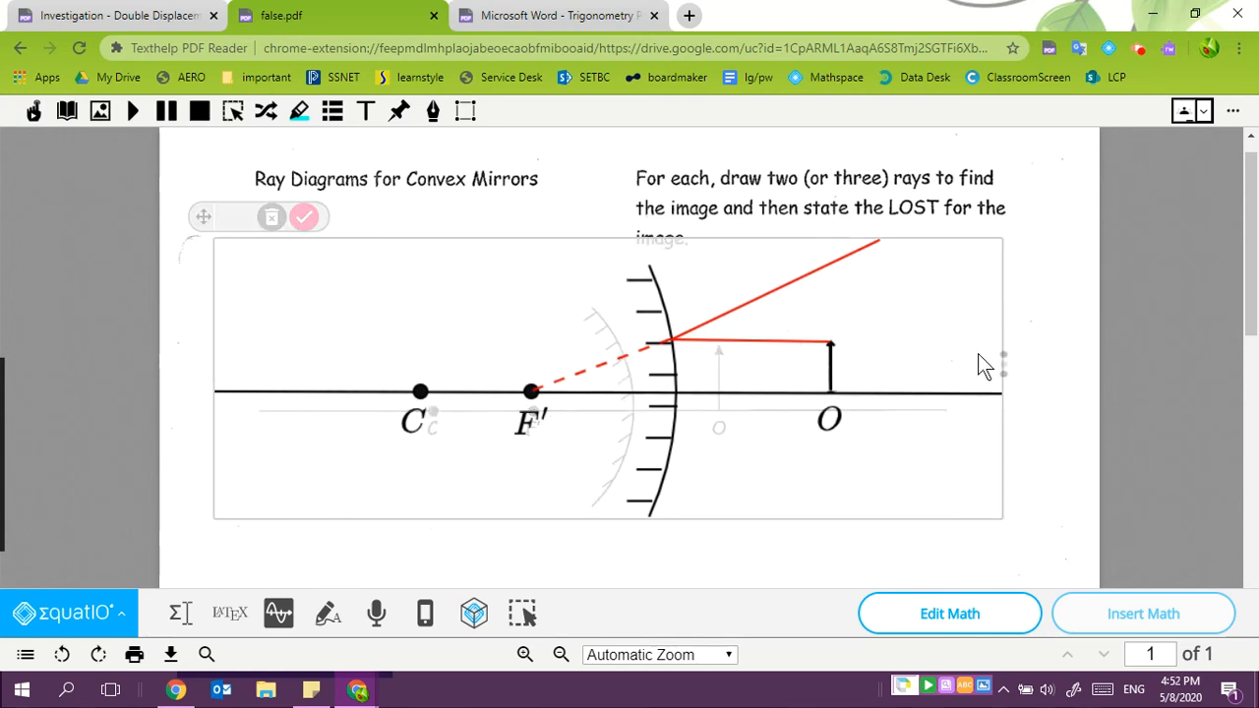
{"action": "mouse_move", "coordinate": [1003, 363]}
{"action": "left_mouse_down"}
{"action": "mouse_move", "coordinate": [525, 348]}
{"action": "mouse_move", "coordinate": [558, 369]}
{"action": "left_mouse_up"}
{"action": "left_click", "coordinate": [342, 468]}
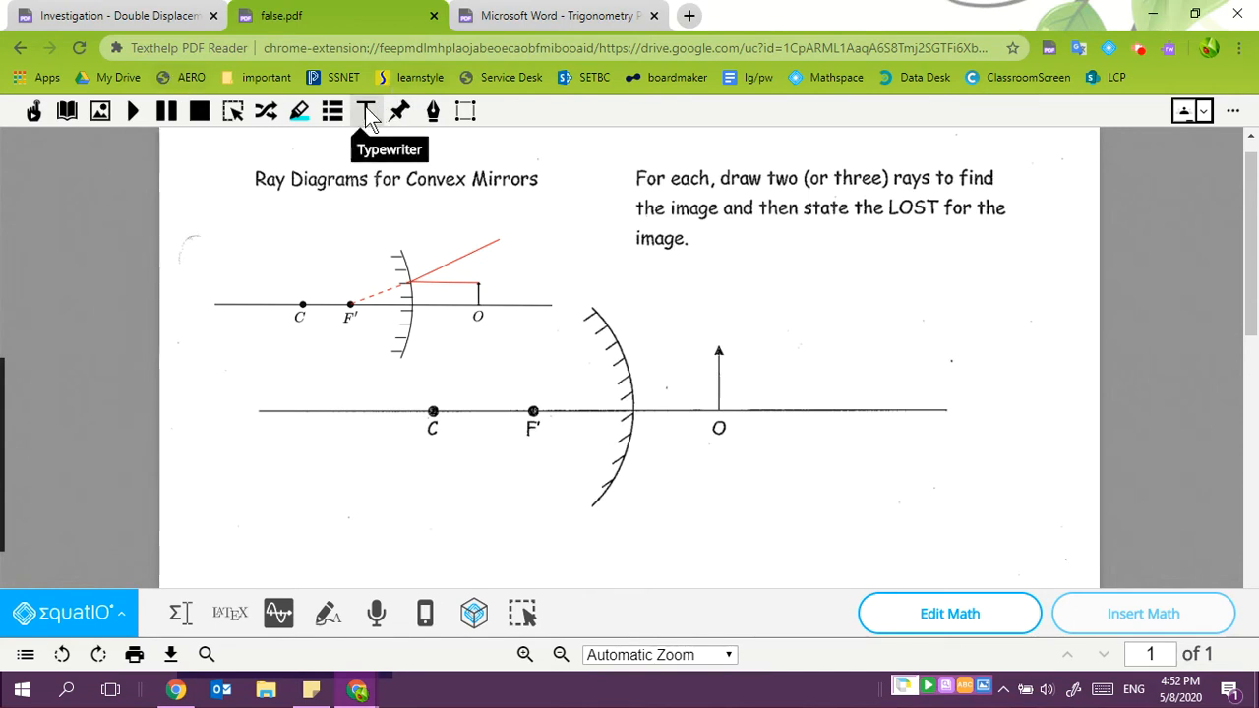
Switch to the Investigation - Double Displacement PDF and delete the small stray ray drawing over the Purpose line.
{"action": "left_click", "coordinate": [169, 22]}
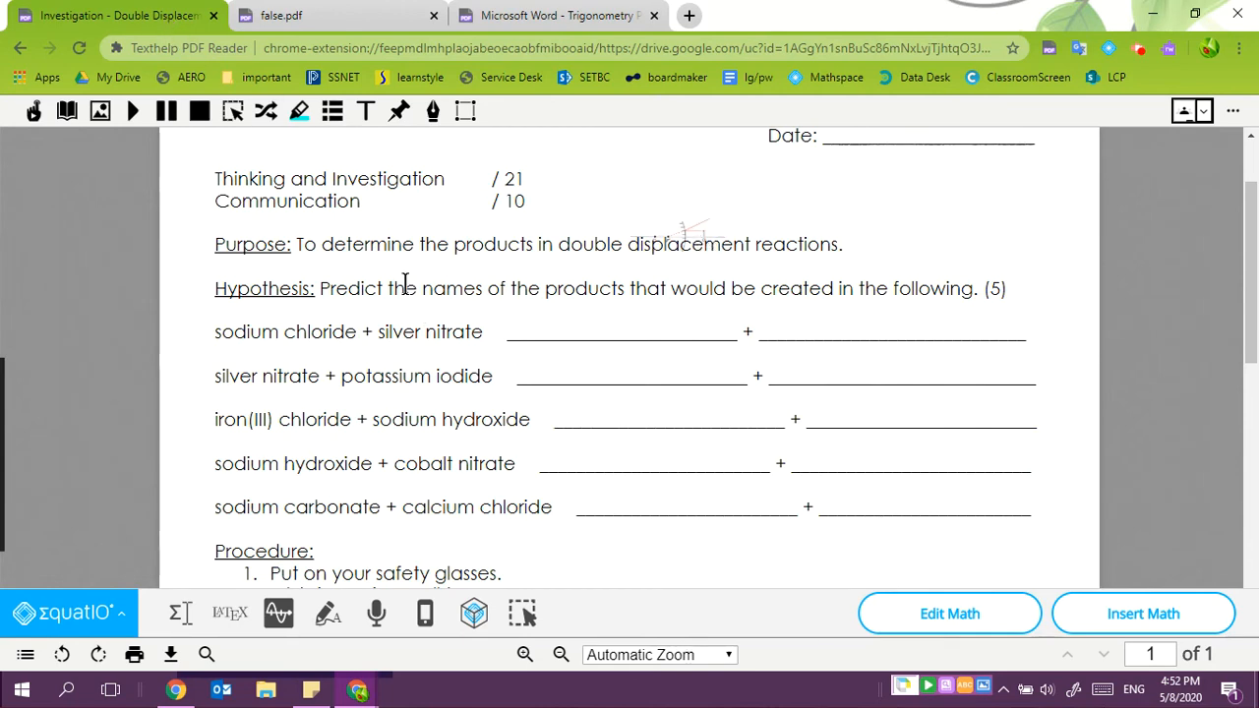
{"action": "left_click", "coordinate": [675, 236]}
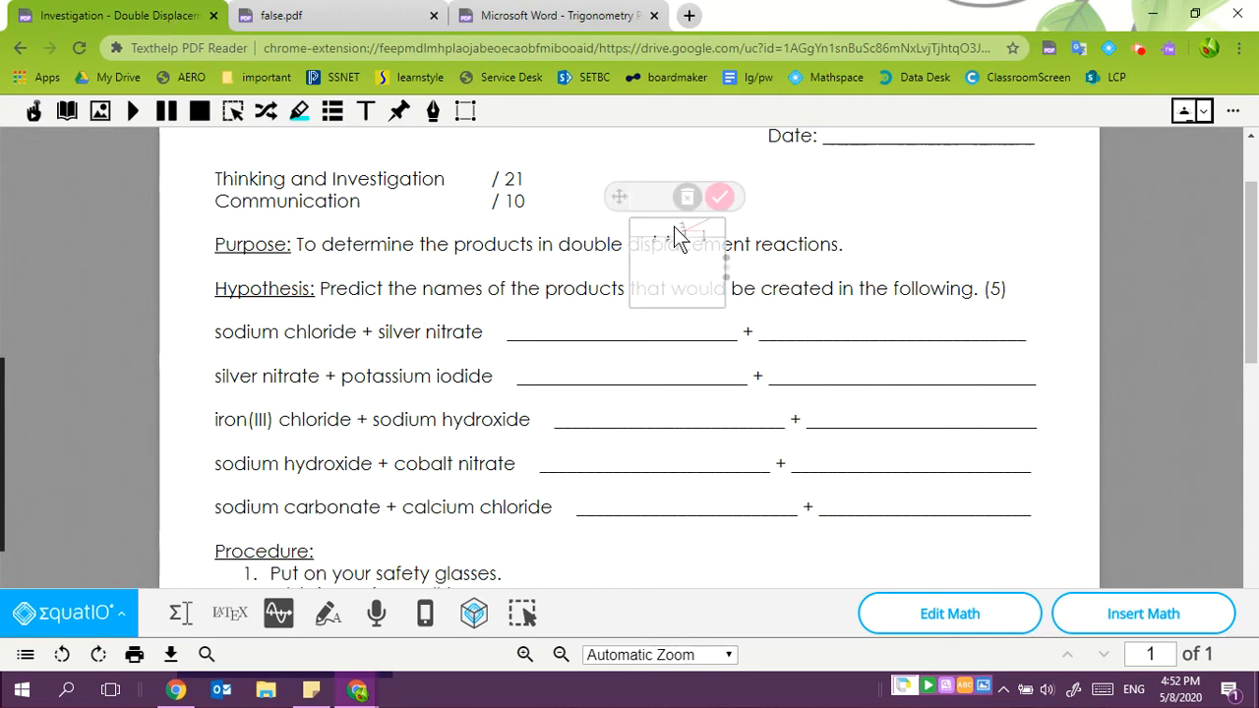
{"action": "left_click", "coordinate": [690, 197]}
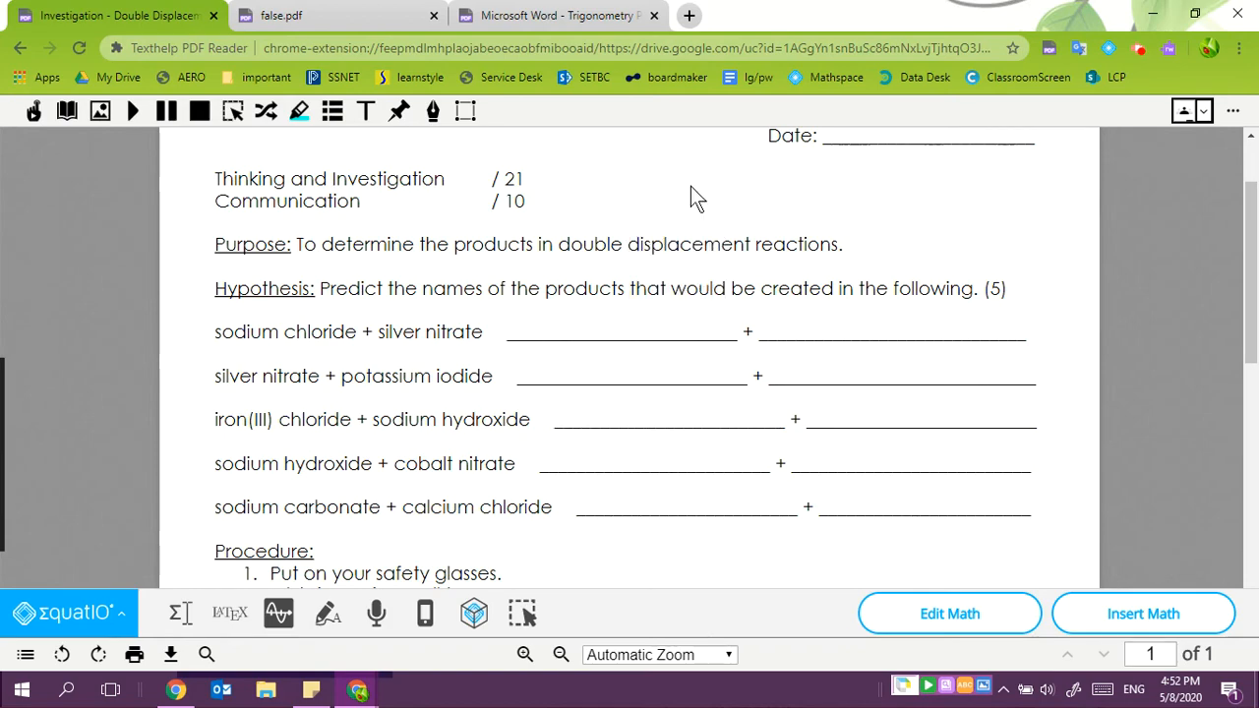
Capture the "iron(III) chloride + sodium hydroxide" line with the Screenshot Reader into the EquatIO math editor, and clear it again.
{"action": "scroll", "coordinate": [380, 336], "scroll_direction": "down", "scroll_amount": 6}
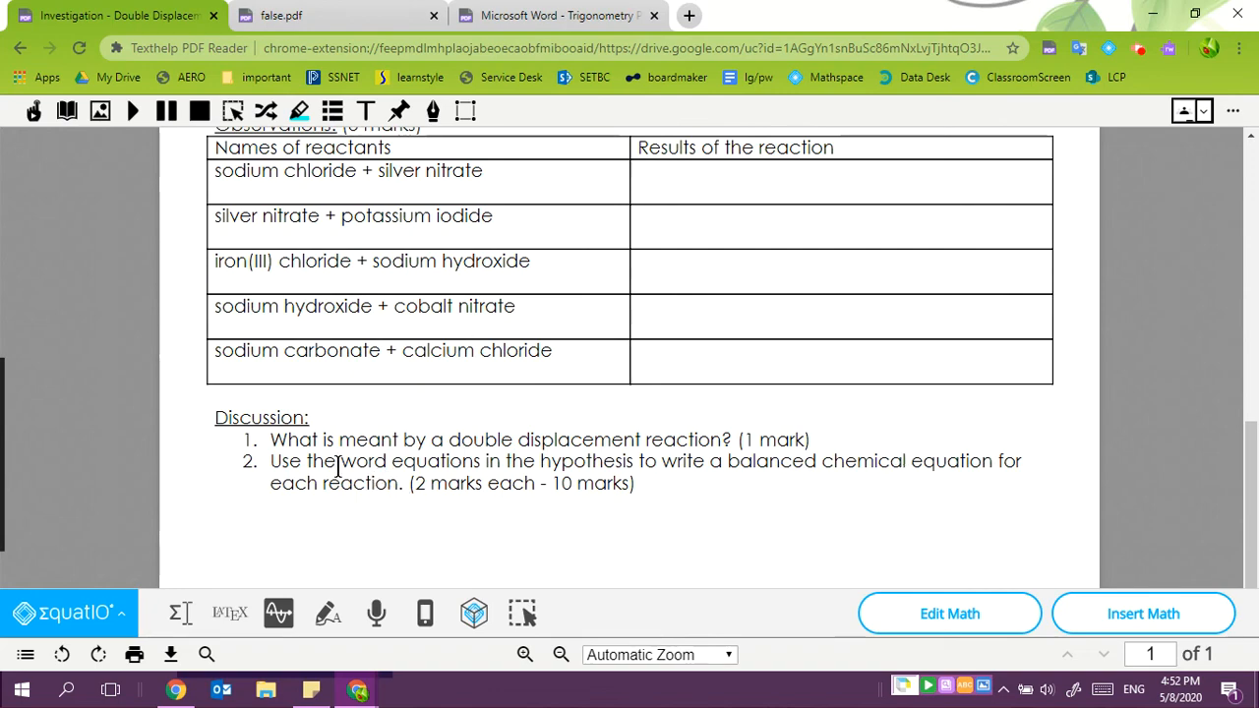
{"action": "scroll", "coordinate": [338, 464], "scroll_direction": "up", "scroll_amount": 5}
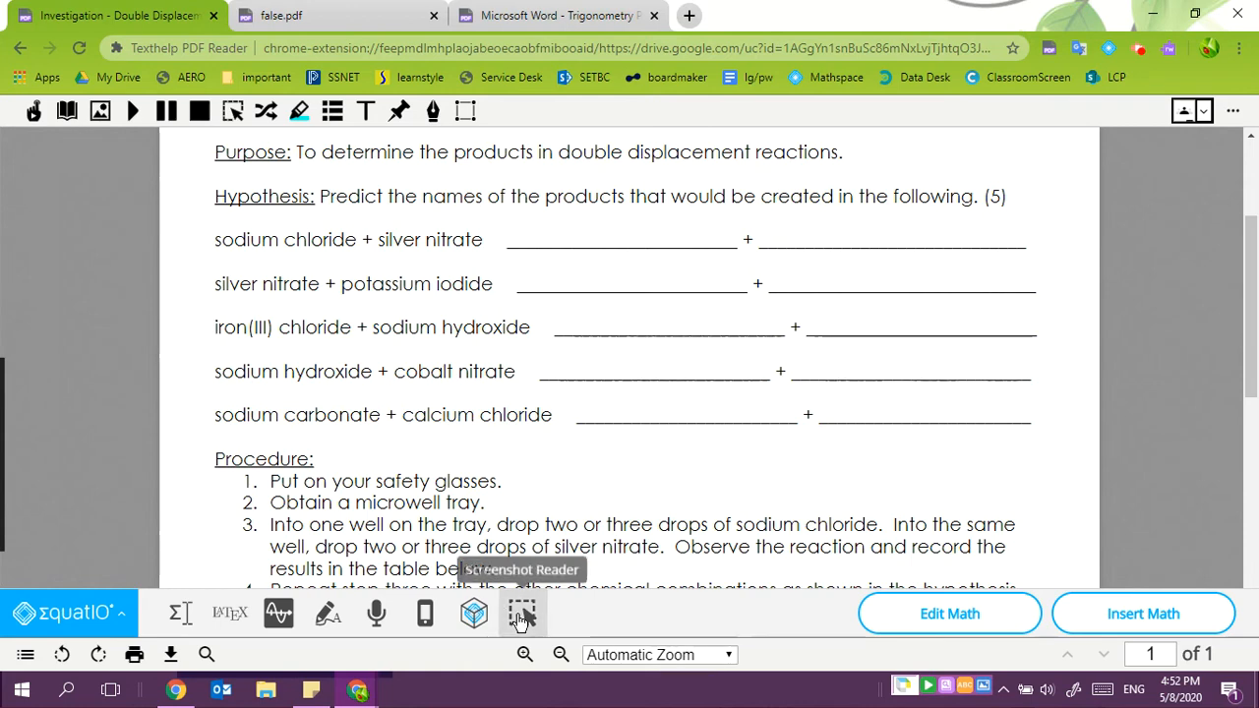
{"action": "left_click", "coordinate": [522, 613]}
{"action": "left_click_drag", "start_coordinate": [210, 315], "coordinate": [542, 361]}
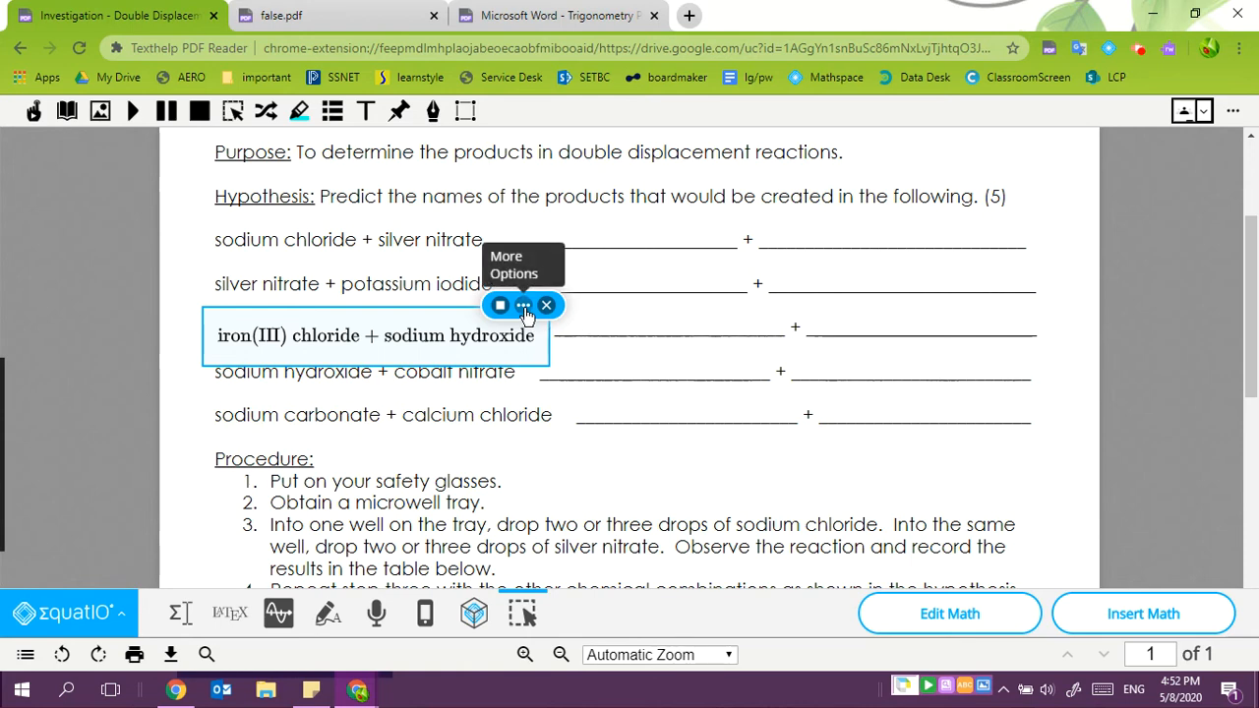
{"action": "left_click", "coordinate": [525, 307]}
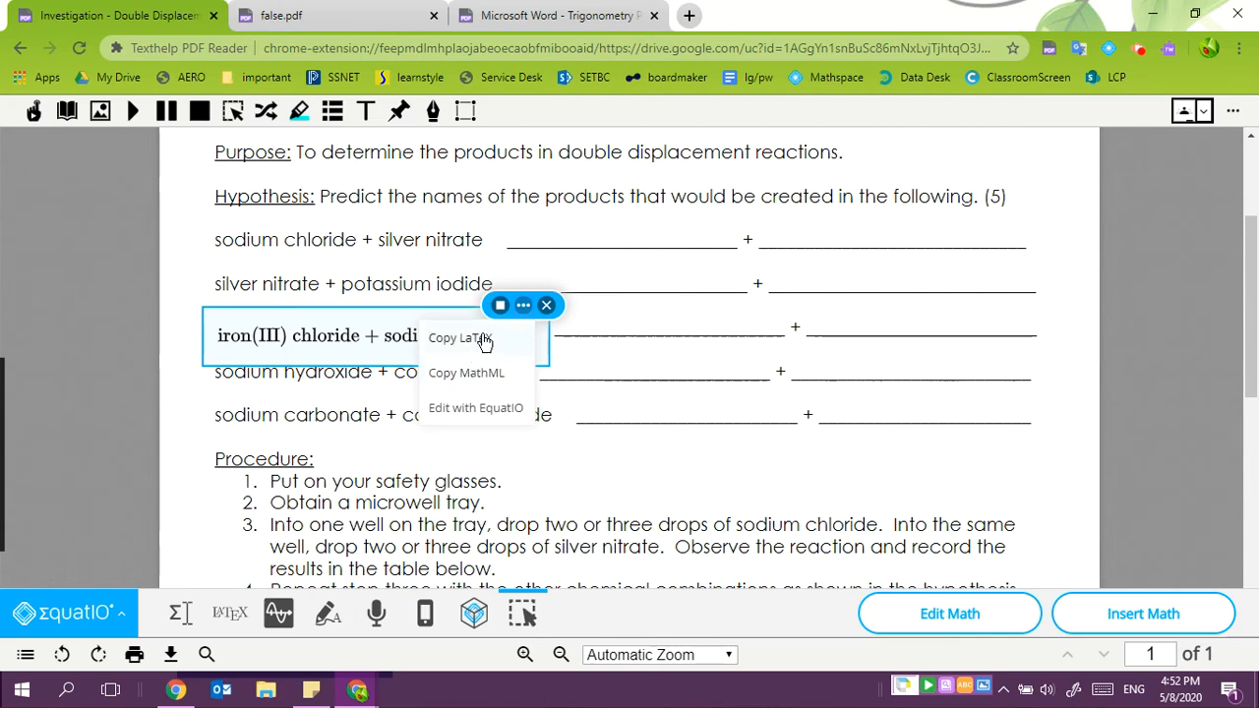
{"action": "left_click", "coordinate": [481, 418]}
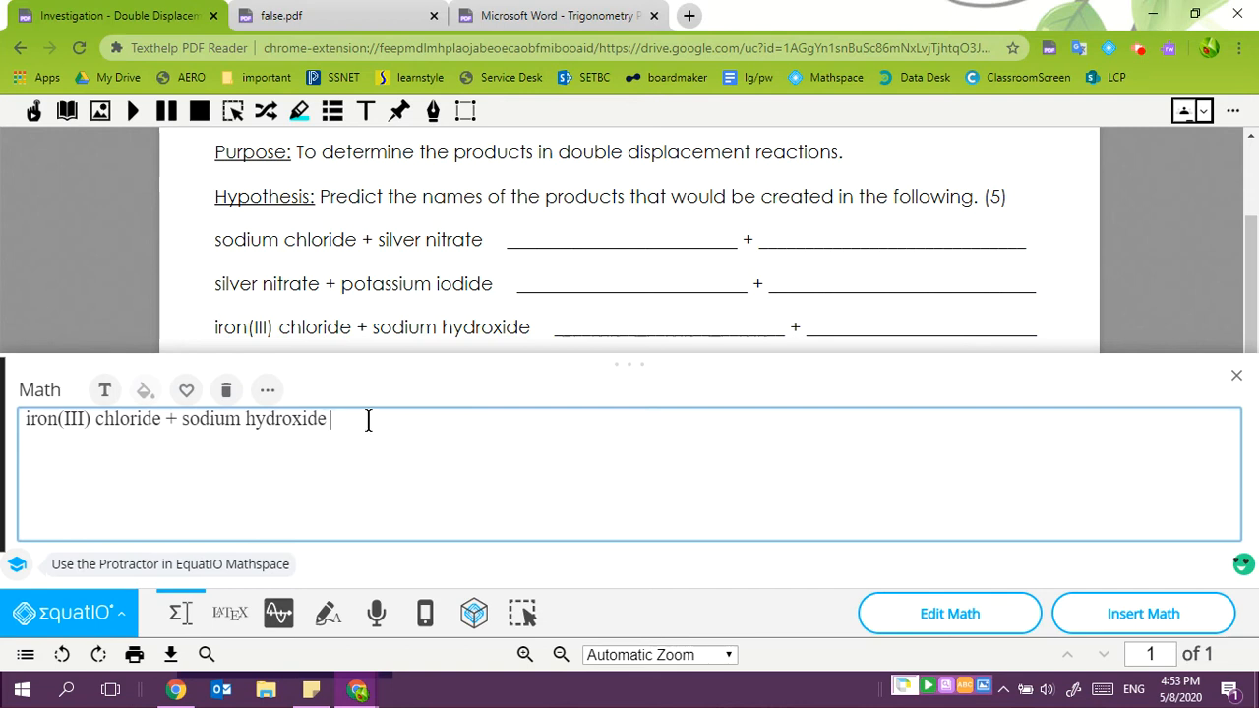
{"action": "key", "text": "ctrl+a"}
{"action": "key", "text": "BackSpace"}
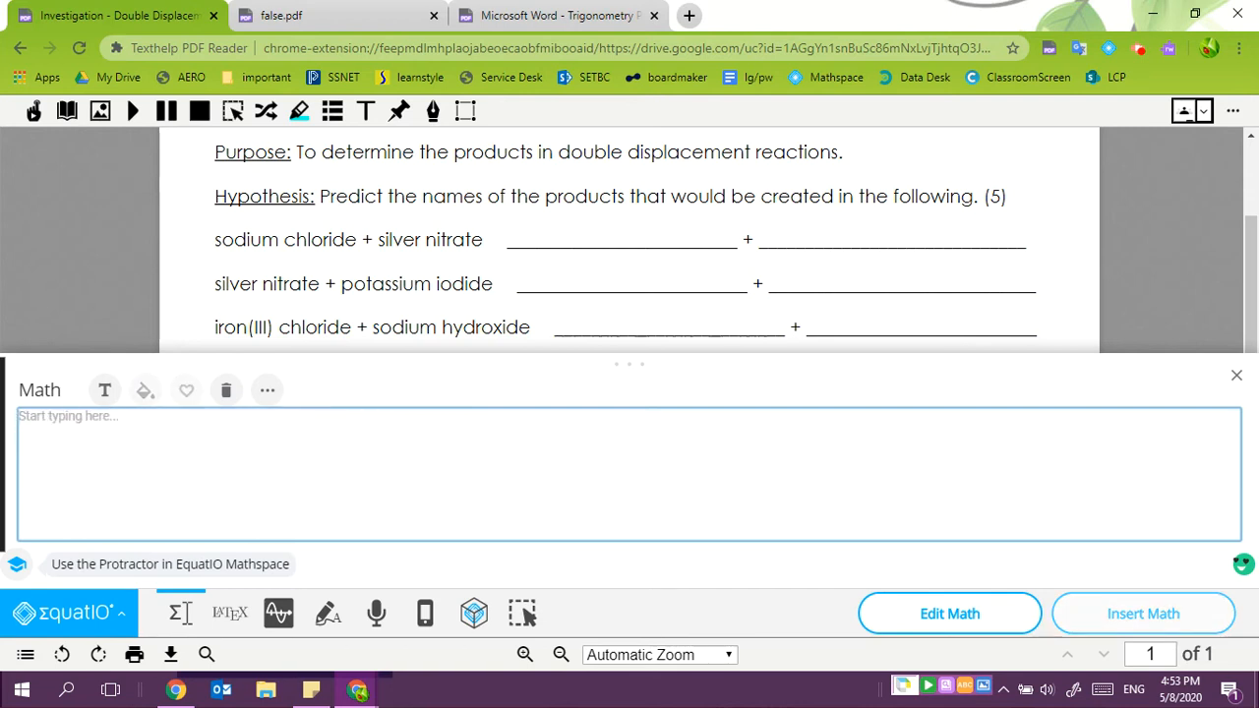
Turn on Chemistry prediction in the EquatIO math options and save the setting.
{"action": "left_click", "coordinate": [87, 619]}
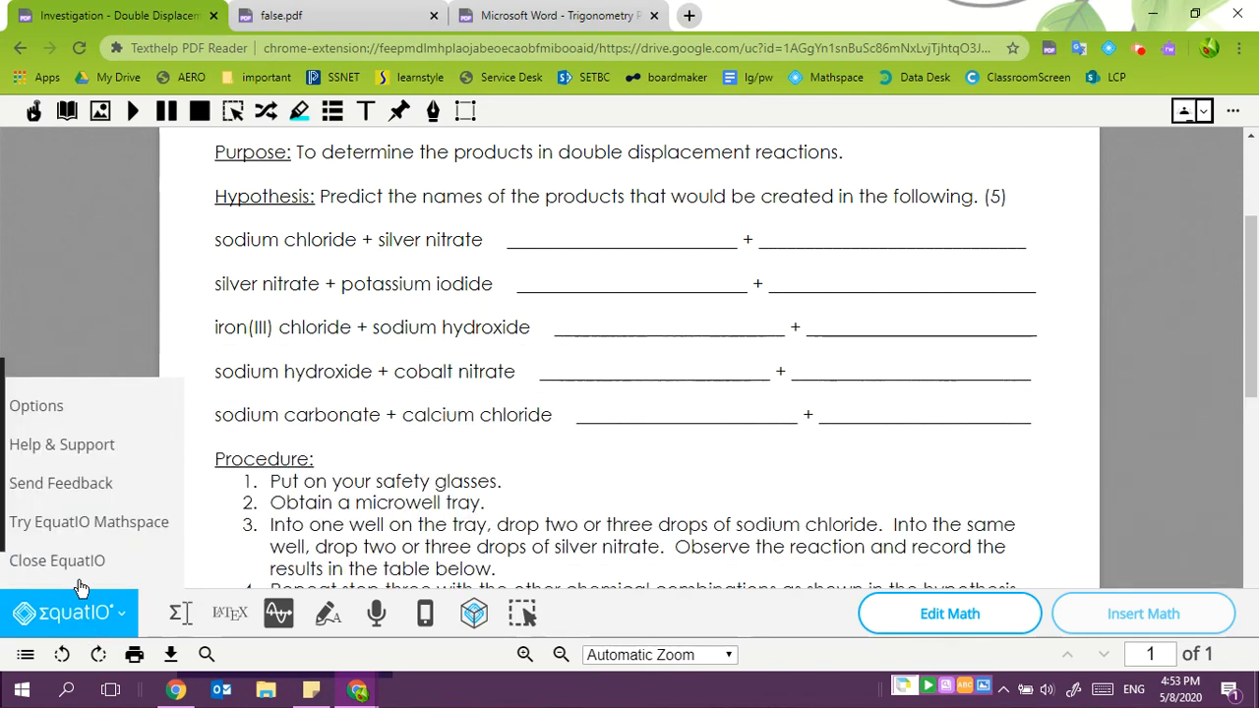
{"action": "left_click", "coordinate": [57, 411]}
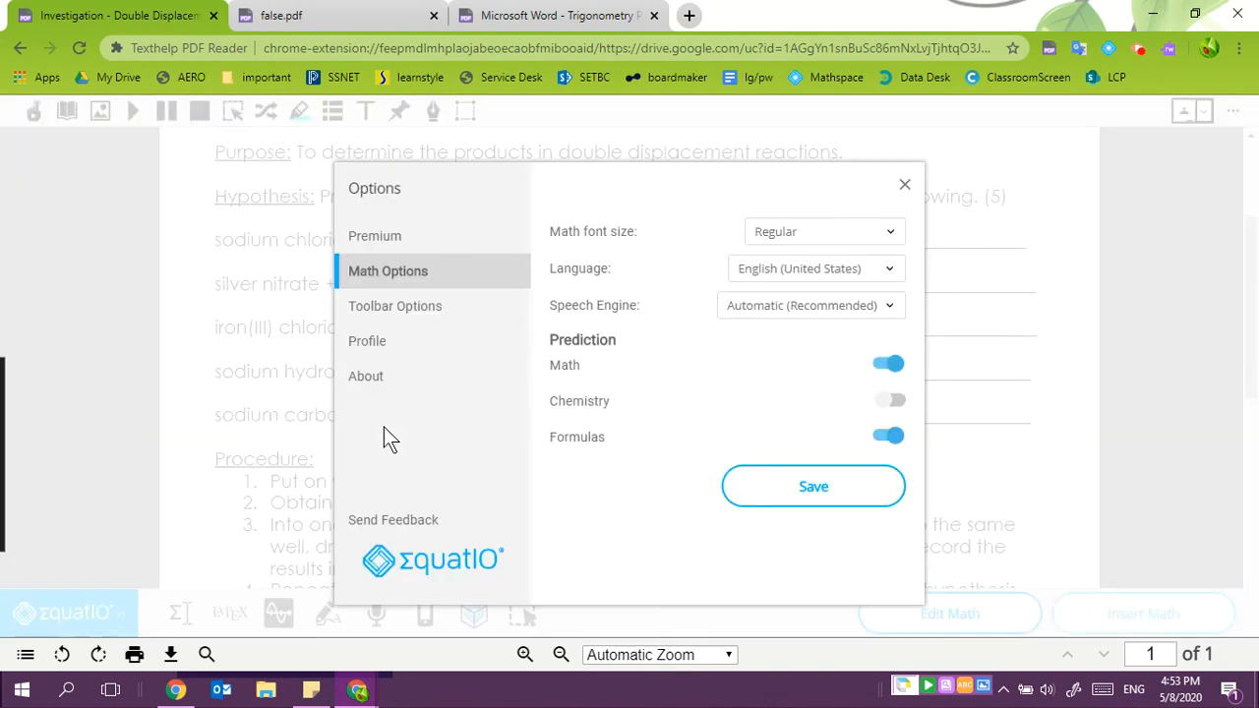
{"action": "left_click", "coordinate": [887, 401]}
{"action": "left_click", "coordinate": [804, 488]}
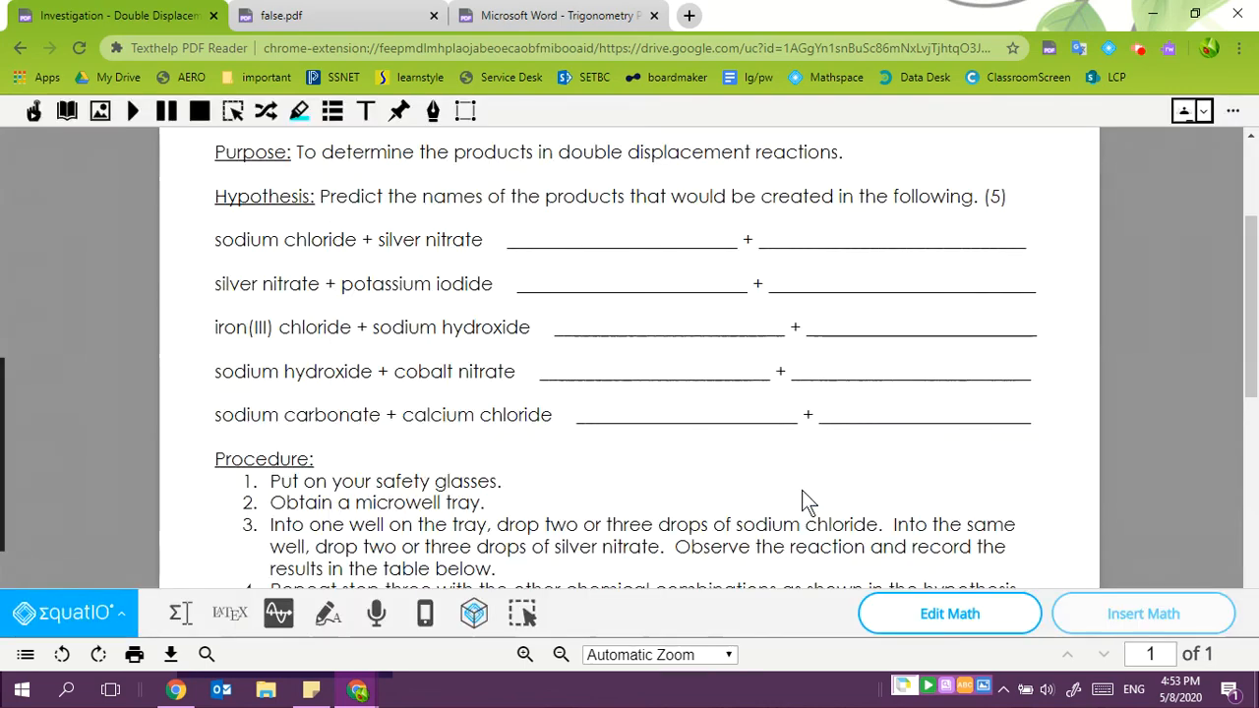
Start a new equation in the math editor with the predicted formula for silver nitrate, AgNO3.
{"action": "left_click", "coordinate": [180, 613]}
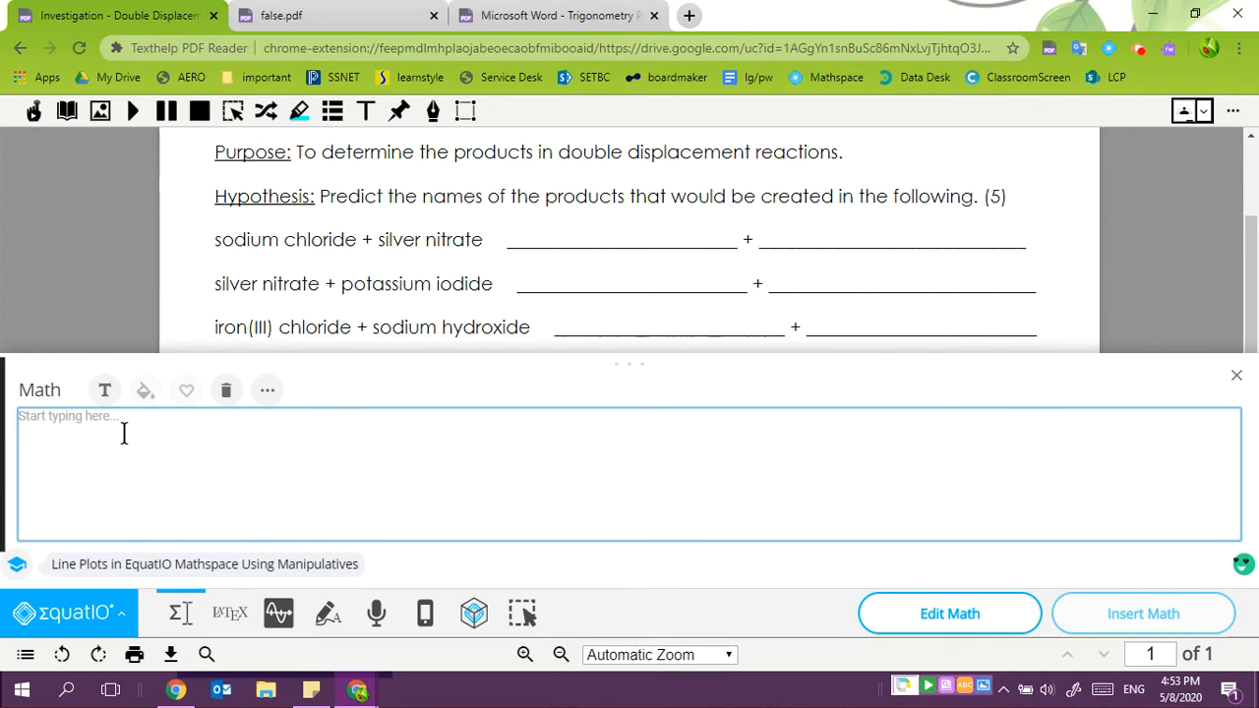
{"action": "type", "text": "silver"}
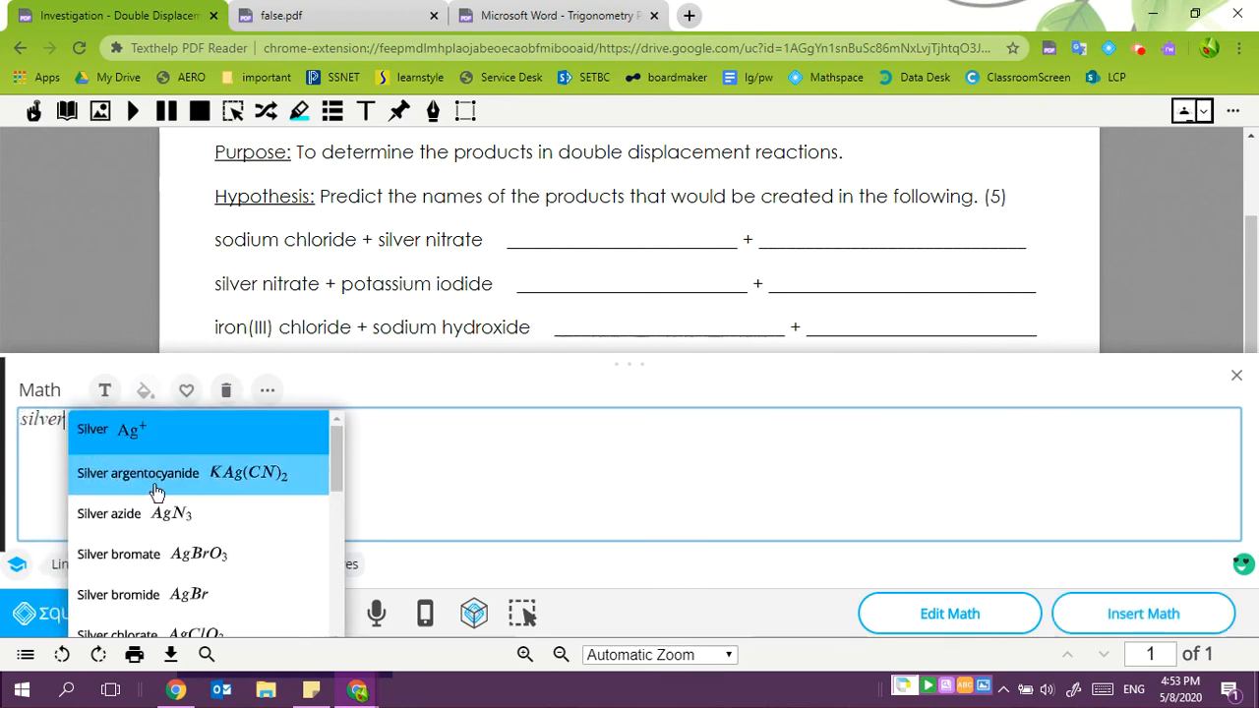
{"action": "scroll", "coordinate": [154, 521], "scroll_direction": "down", "scroll_amount": 2}
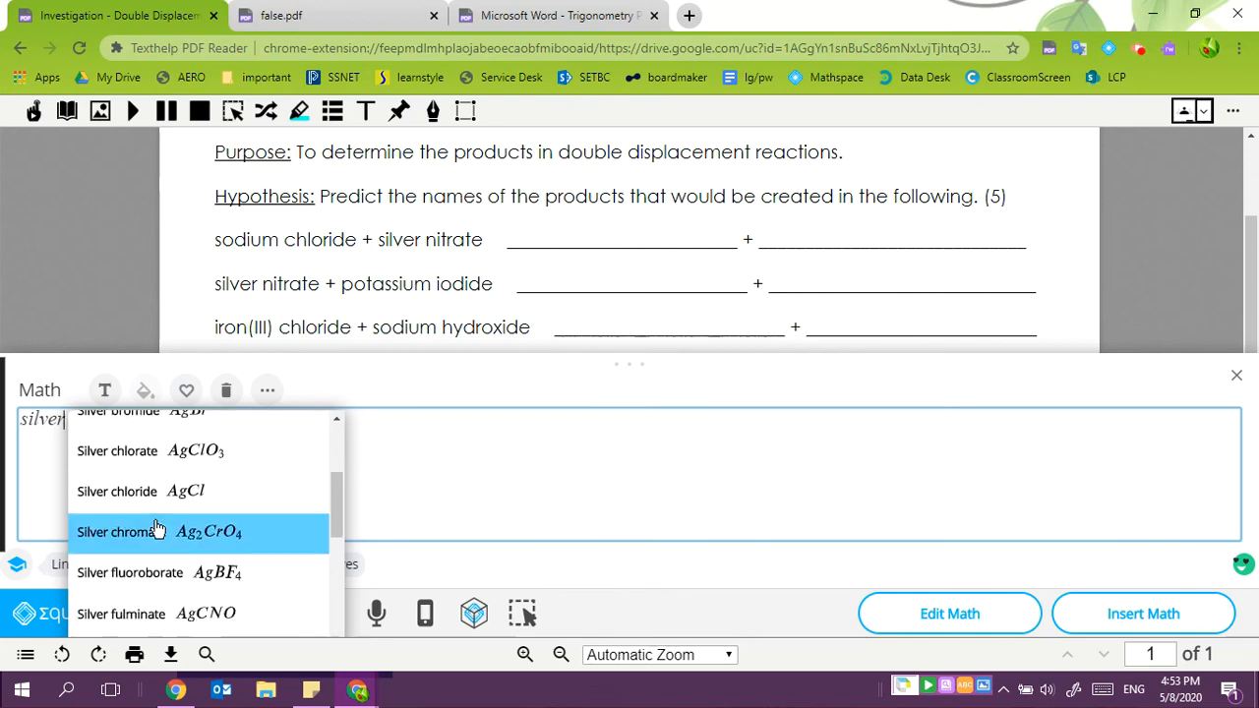
{"action": "scroll", "coordinate": [158, 529], "scroll_direction": "down", "scroll_amount": 4}
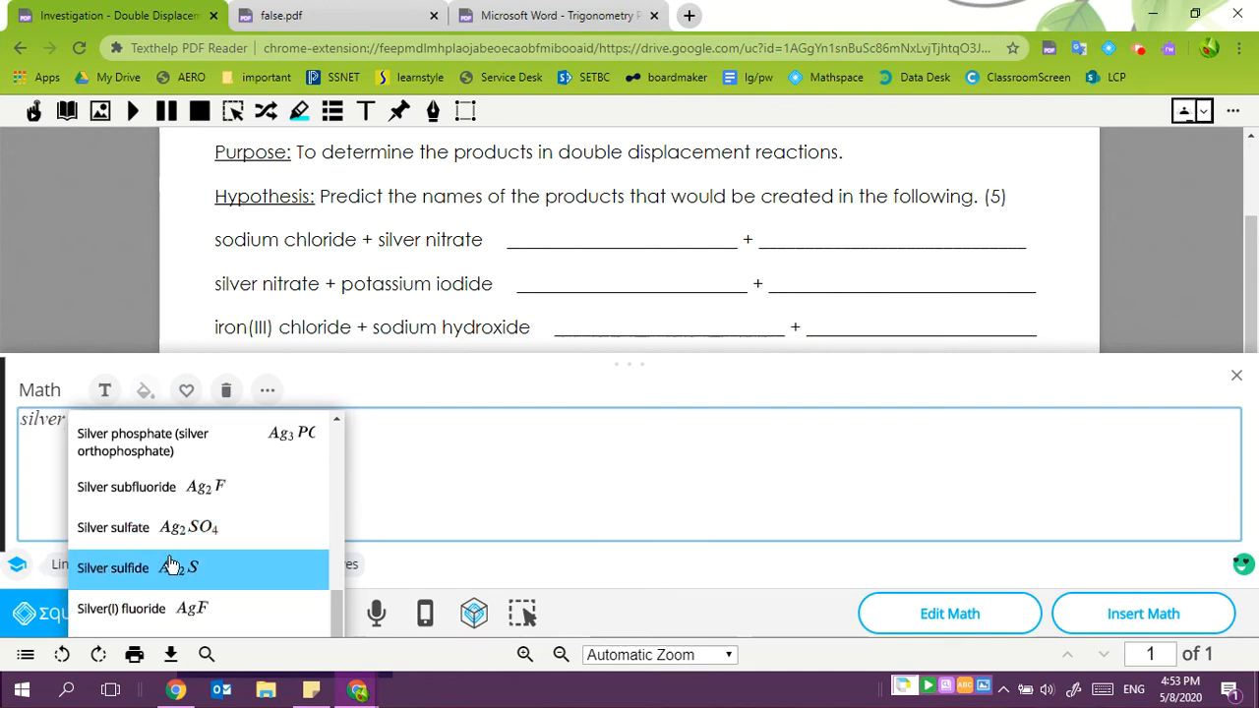
{"action": "scroll", "coordinate": [167, 565], "scroll_direction": "up", "scroll_amount": 3}
{"action": "left_click", "coordinate": [170, 557]}
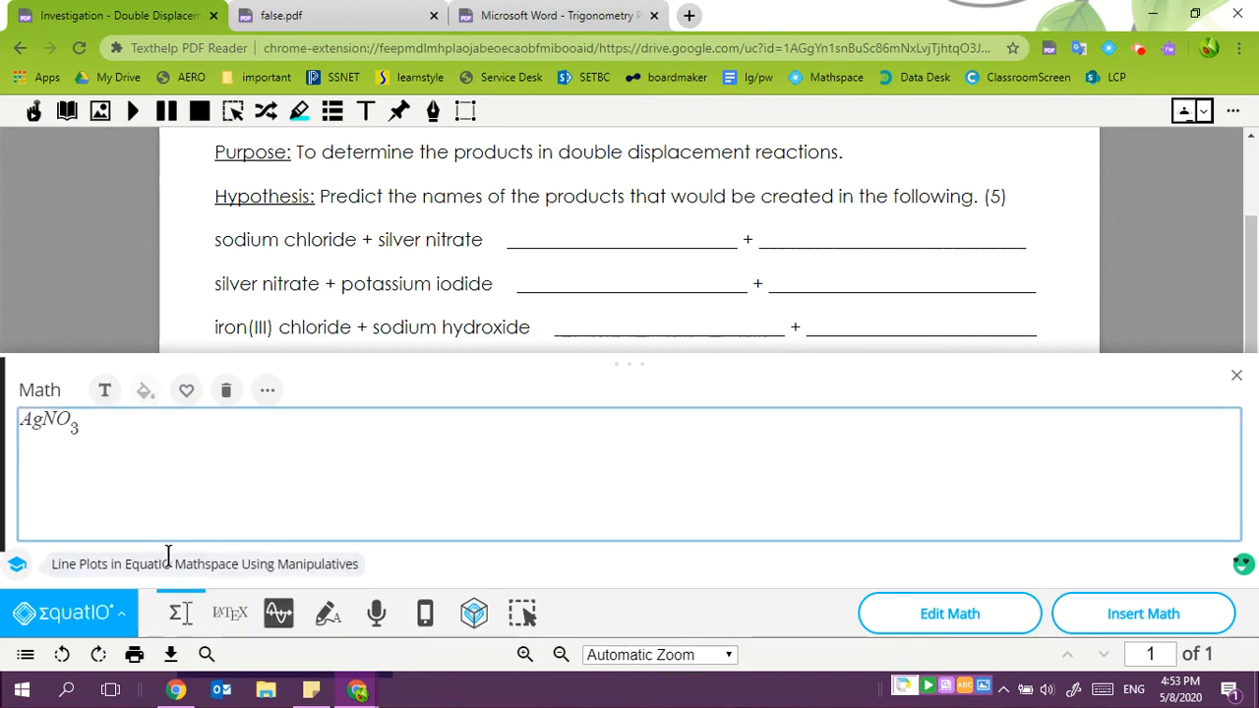
Add a plus sign and the predicted formula for potassium iodide, KI, after AgNO3.
{"action": "type", "text": "plu"}
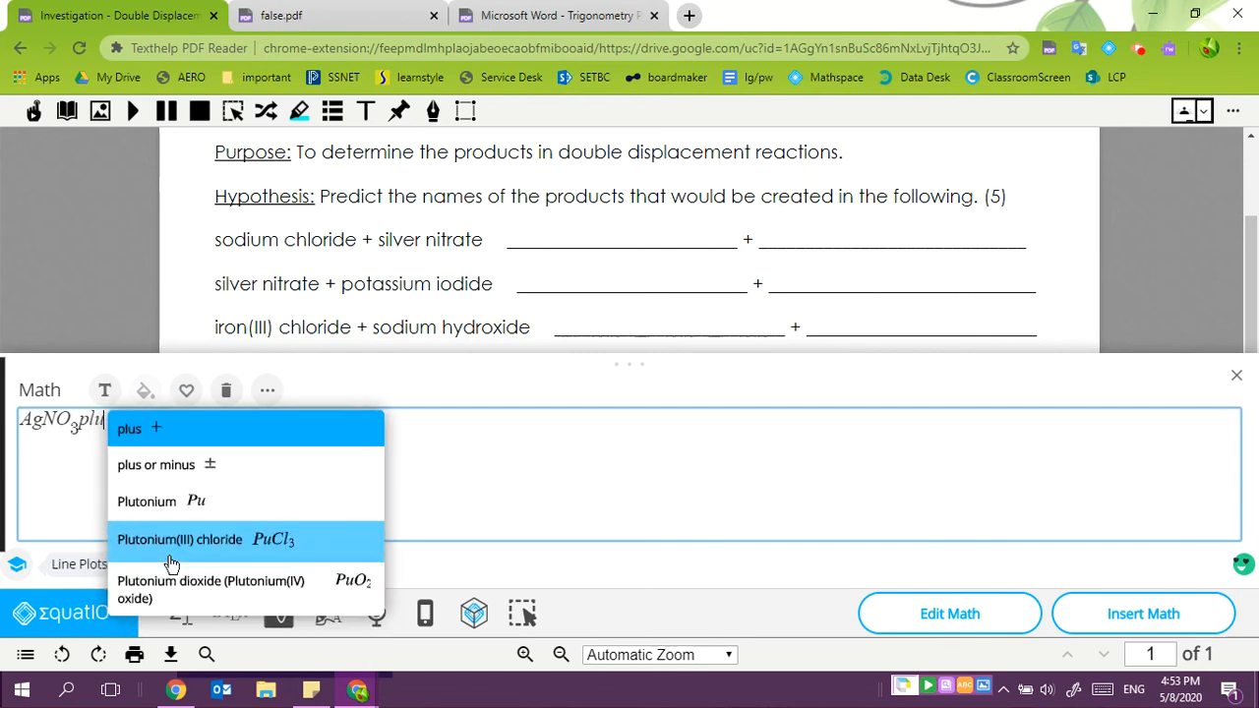
{"action": "key", "text": "Return"}
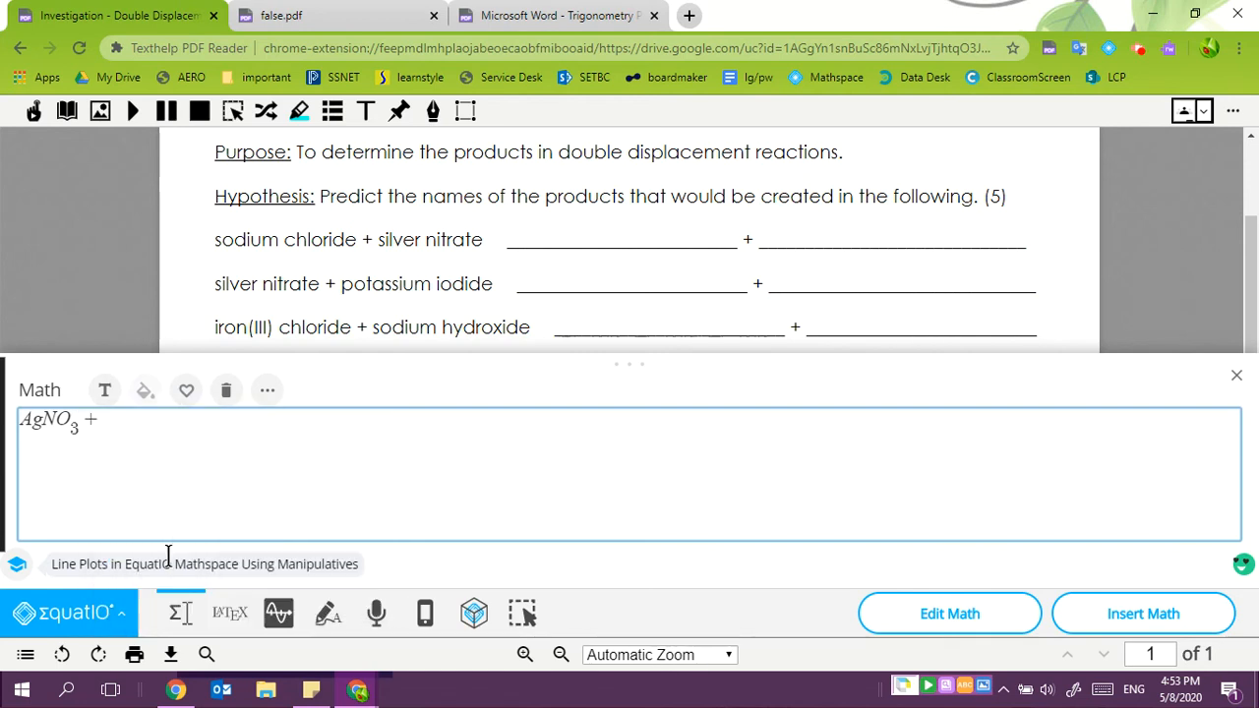
{"action": "type", "text": "pot"}
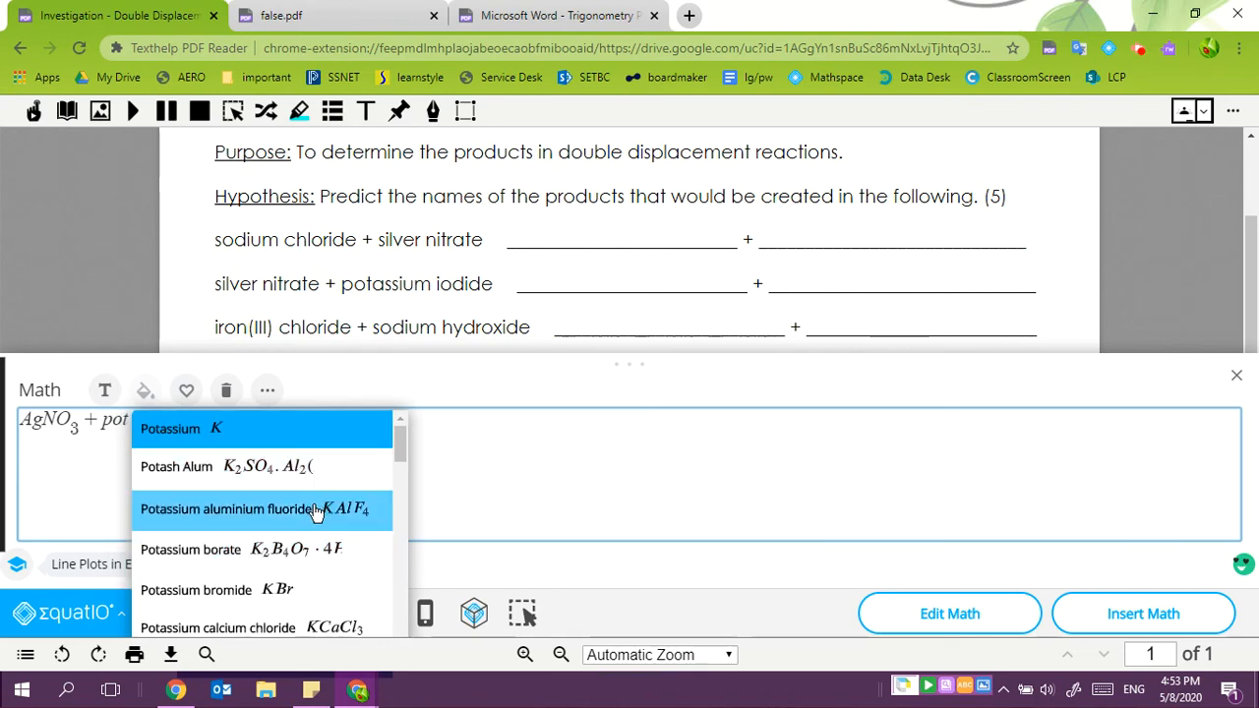
{"action": "scroll", "coordinate": [325, 510], "scroll_direction": "down", "scroll_amount": 4}
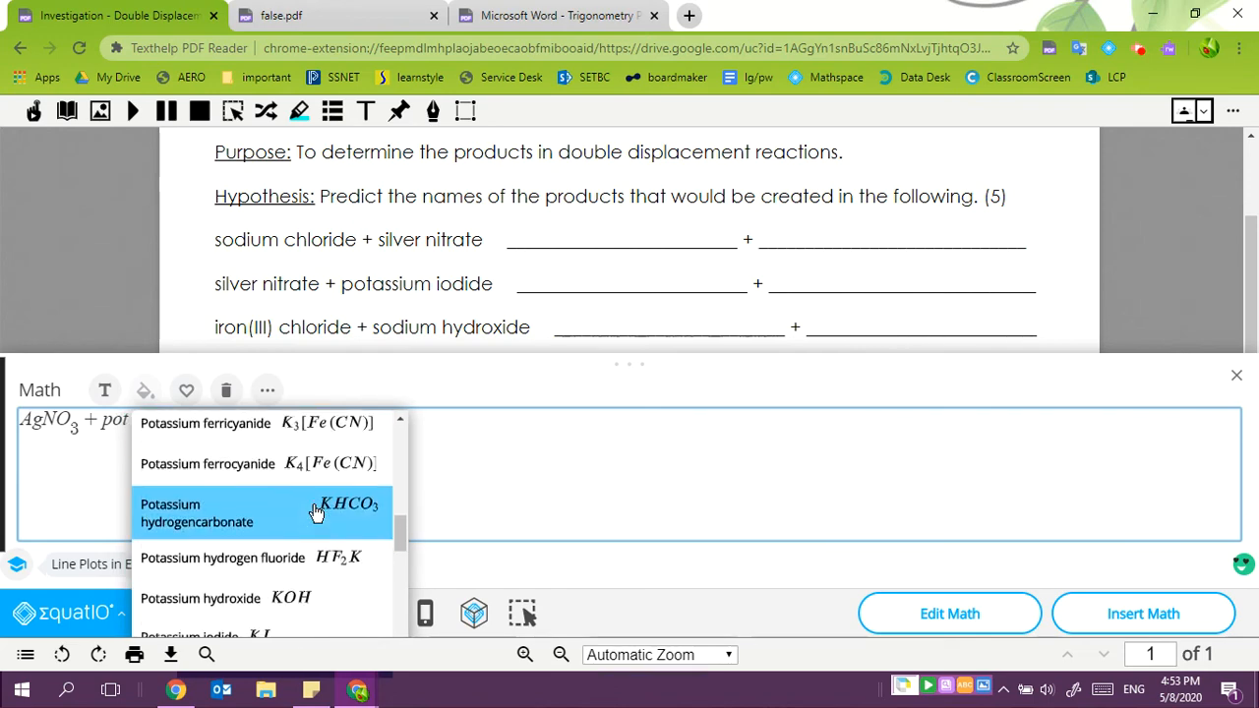
{"action": "scroll", "coordinate": [317, 511], "scroll_direction": "down", "scroll_amount": 1}
{"action": "left_click", "coordinate": [225, 549]}
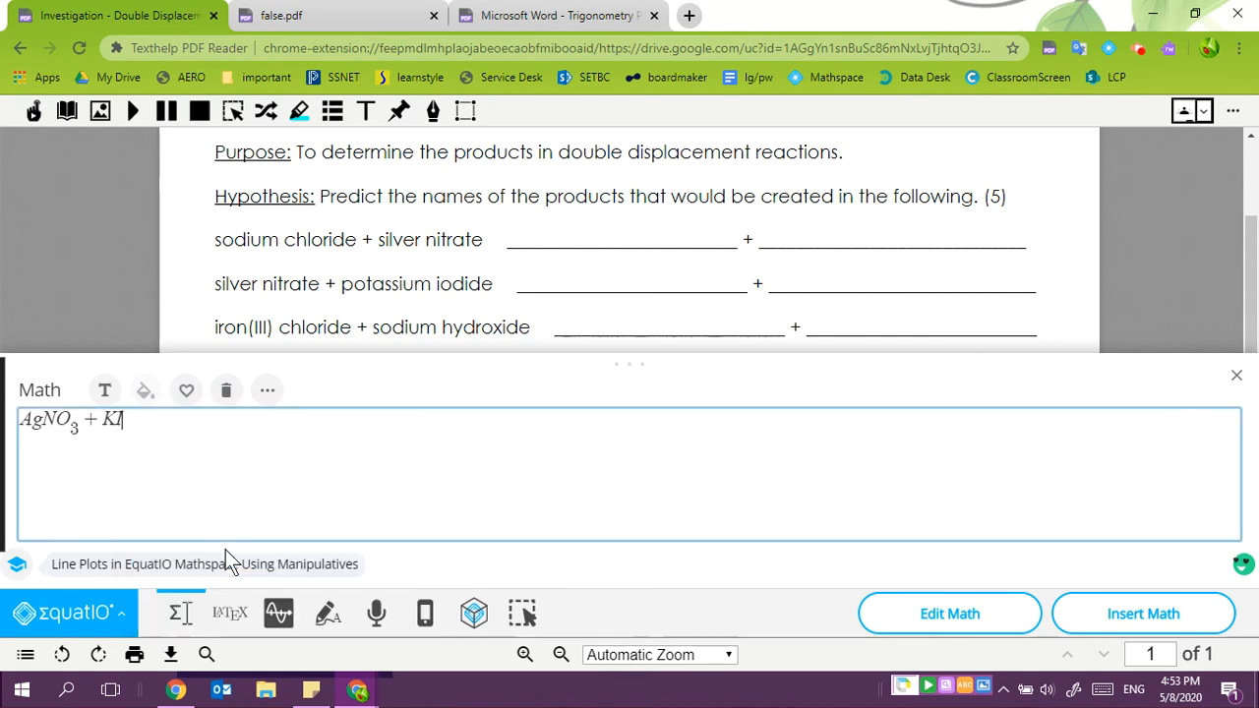
Add a right arrow after KI and the predicted formula for silver iodide, AgI, as the first product.
{"action": "type", "text": "arr"}
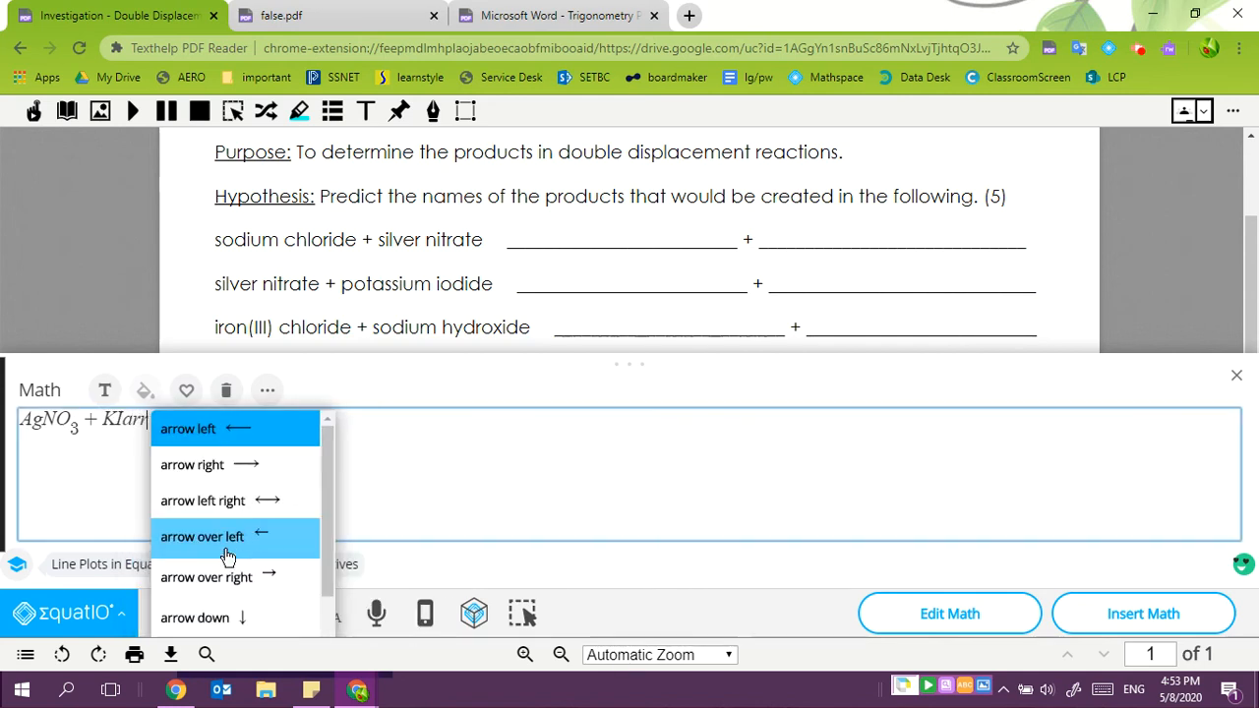
{"action": "left_click", "coordinate": [266, 467]}
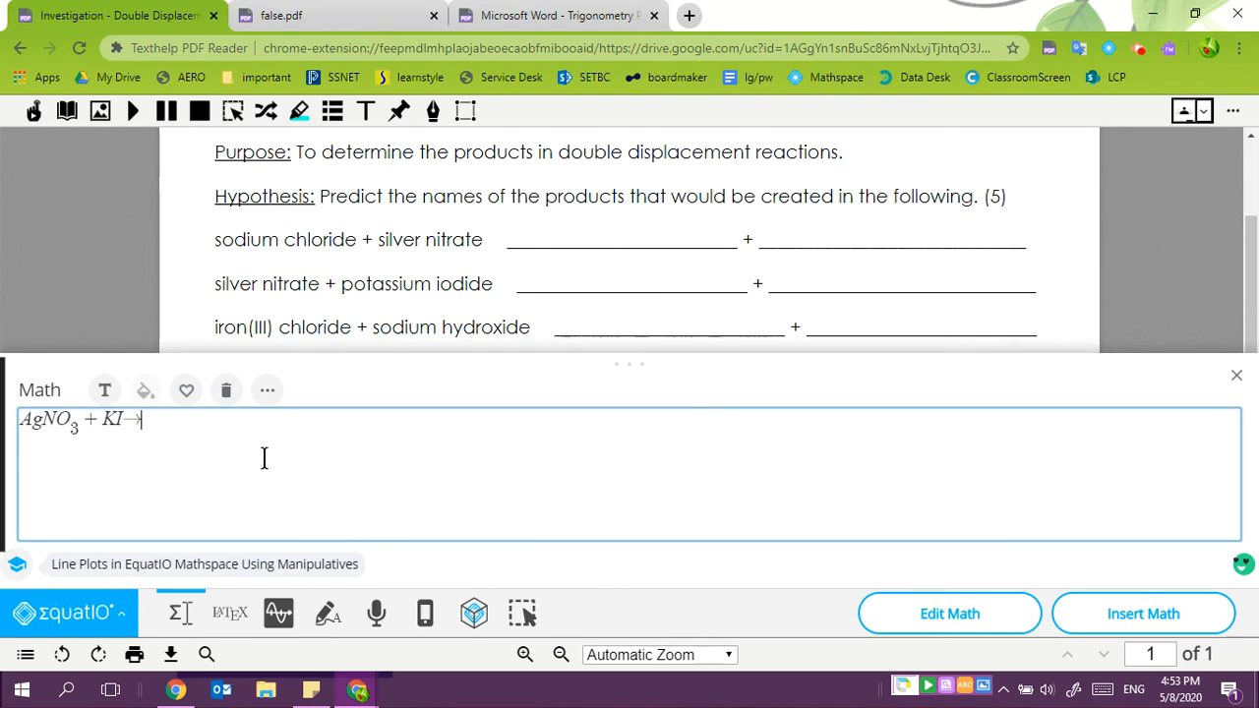
{"action": "type", "text": "si"}
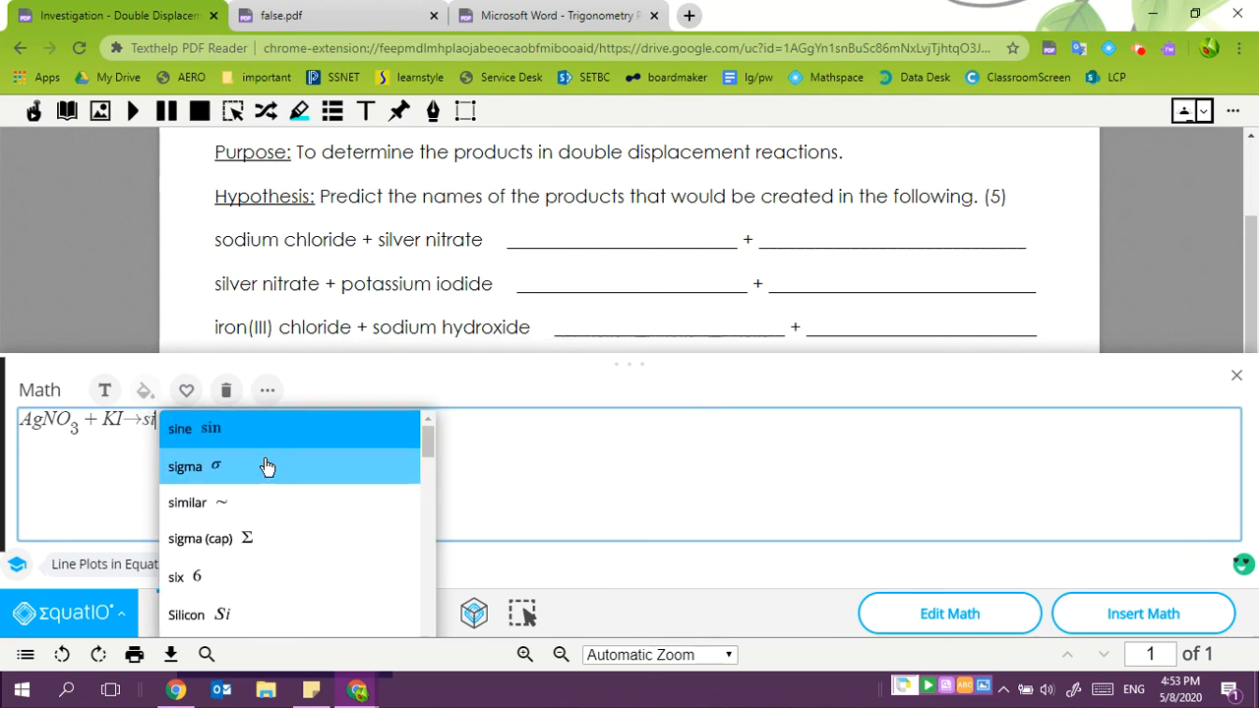
{"action": "type", "text": "l"}
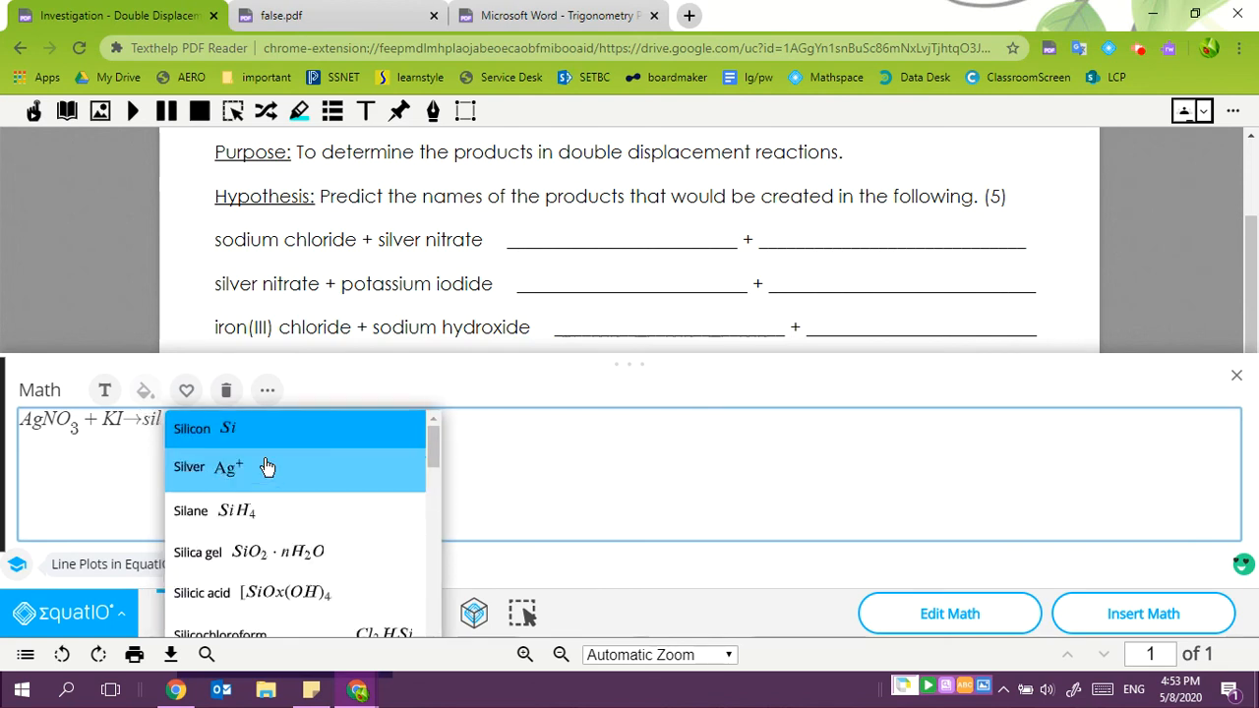
{"action": "type", "text": "v"}
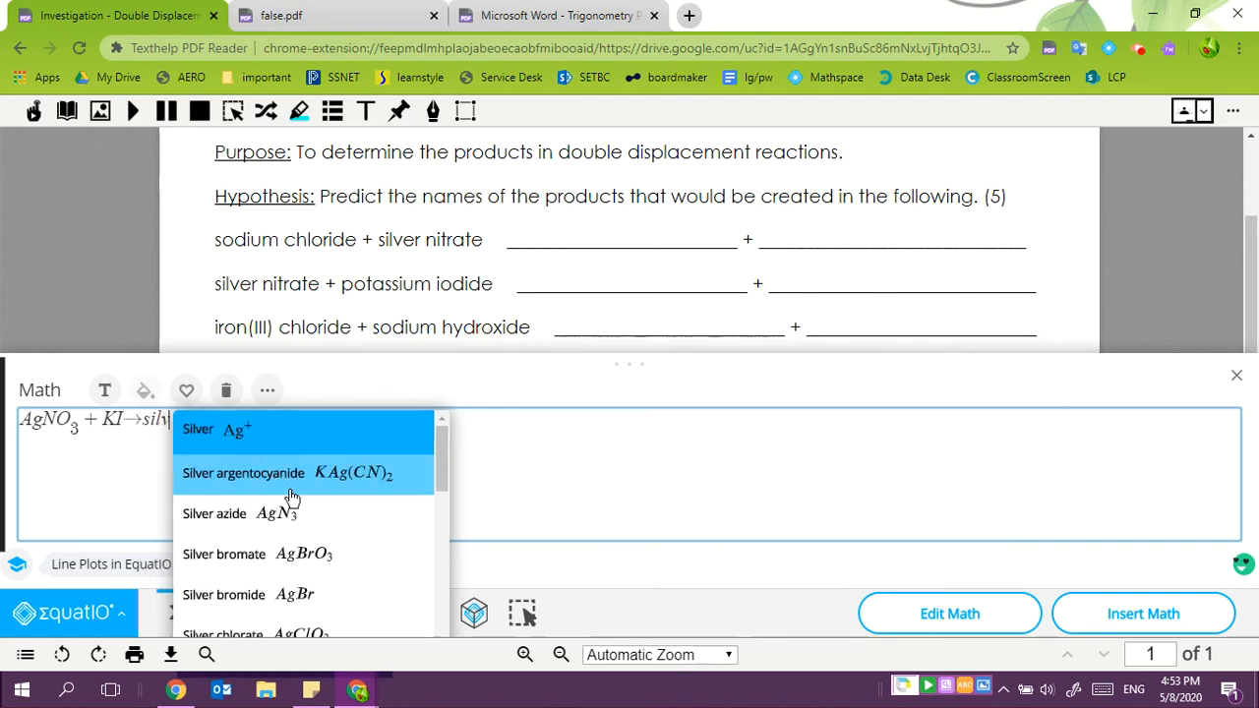
{"action": "scroll", "coordinate": [291, 497], "scroll_direction": "down", "scroll_amount": 5}
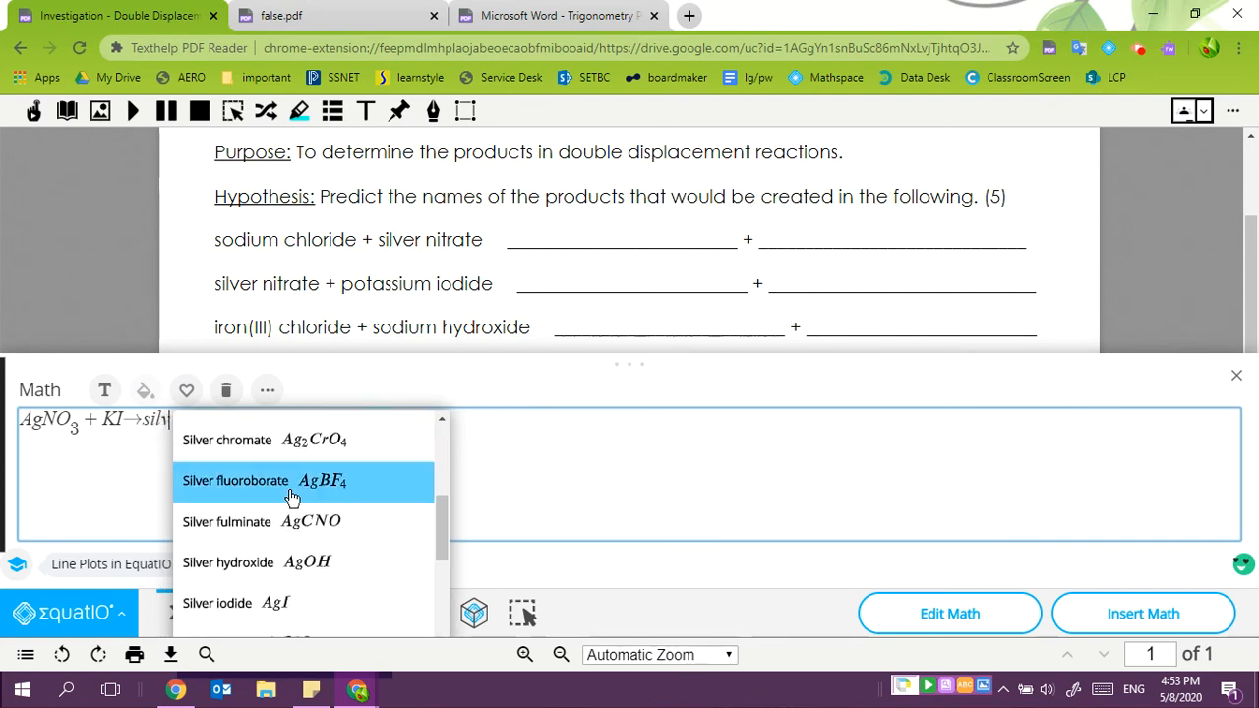
{"action": "scroll", "coordinate": [291, 497], "scroll_direction": "up", "scroll_amount": 2}
{"action": "scroll", "coordinate": [289, 502], "scroll_direction": "down", "scroll_amount": 4}
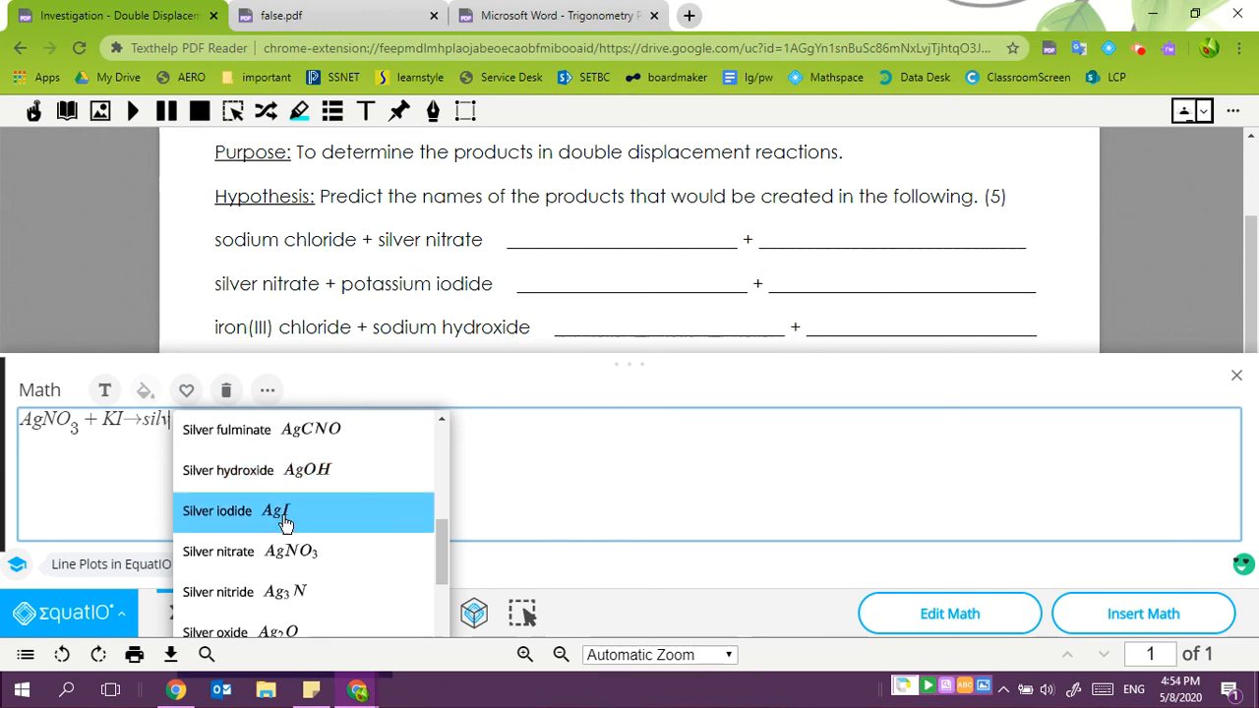
{"action": "left_click", "coordinate": [280, 513]}
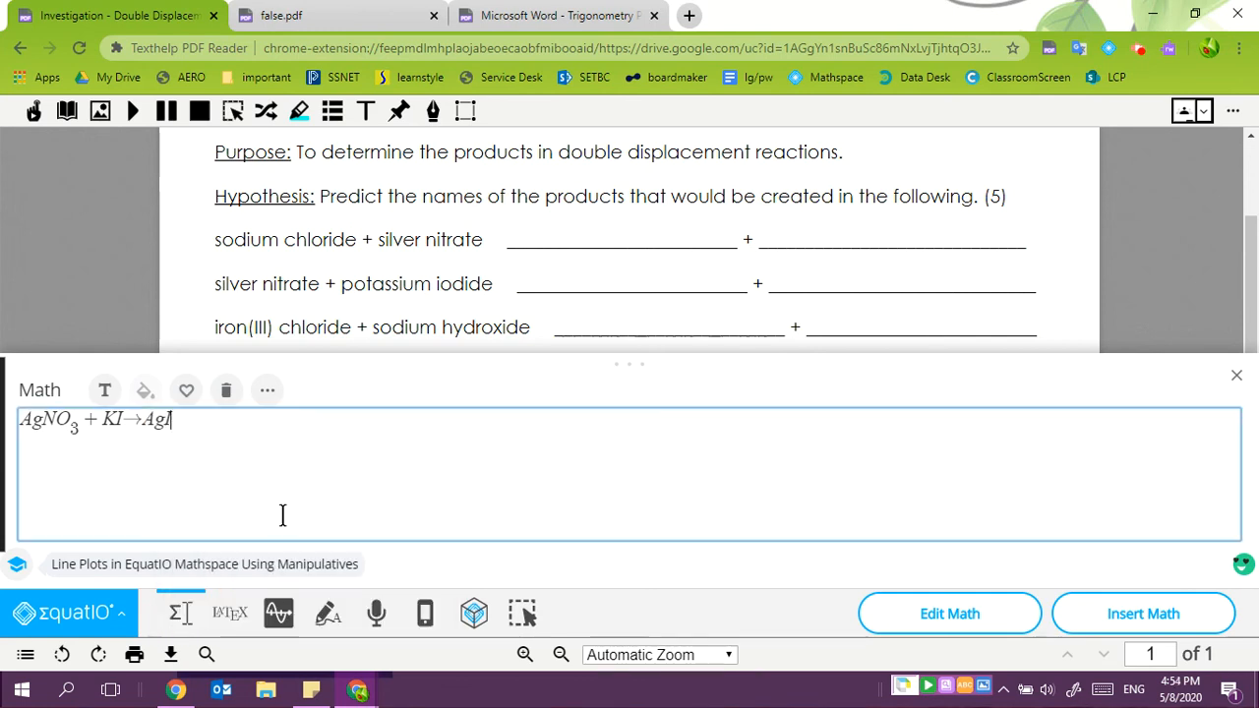
Complete the equation with a plus sign and potassium nitrate, KNO3, and insert it into the PDF.
{"action": "type", "text": "plus"}
{"action": "key", "text": "Return"}
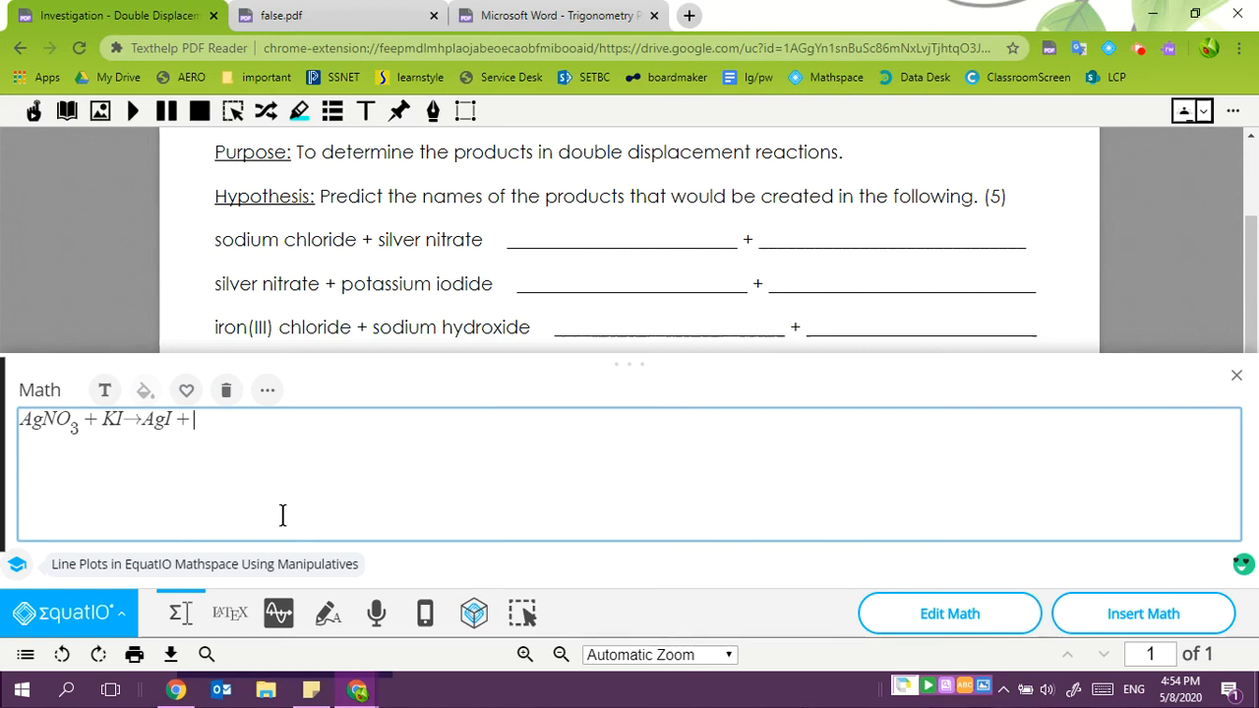
{"action": "type", "text": "pota"}
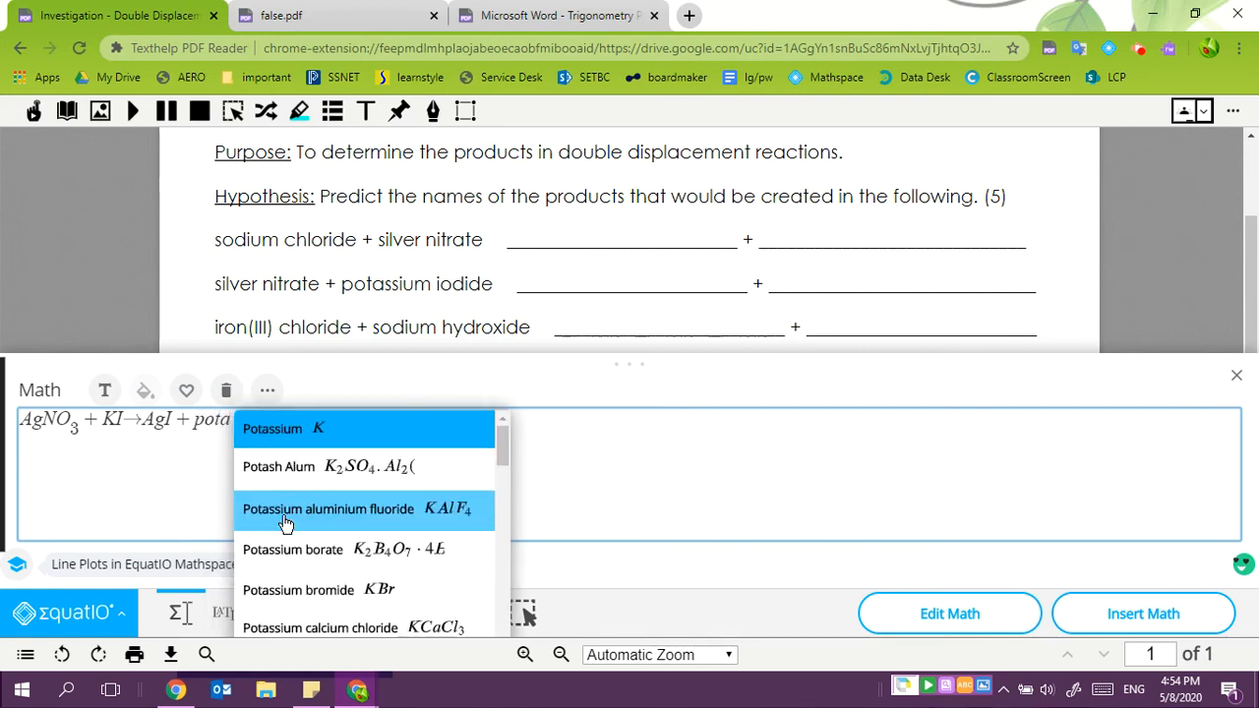
{"action": "scroll", "coordinate": [285, 521], "scroll_direction": "down", "scroll_amount": 8}
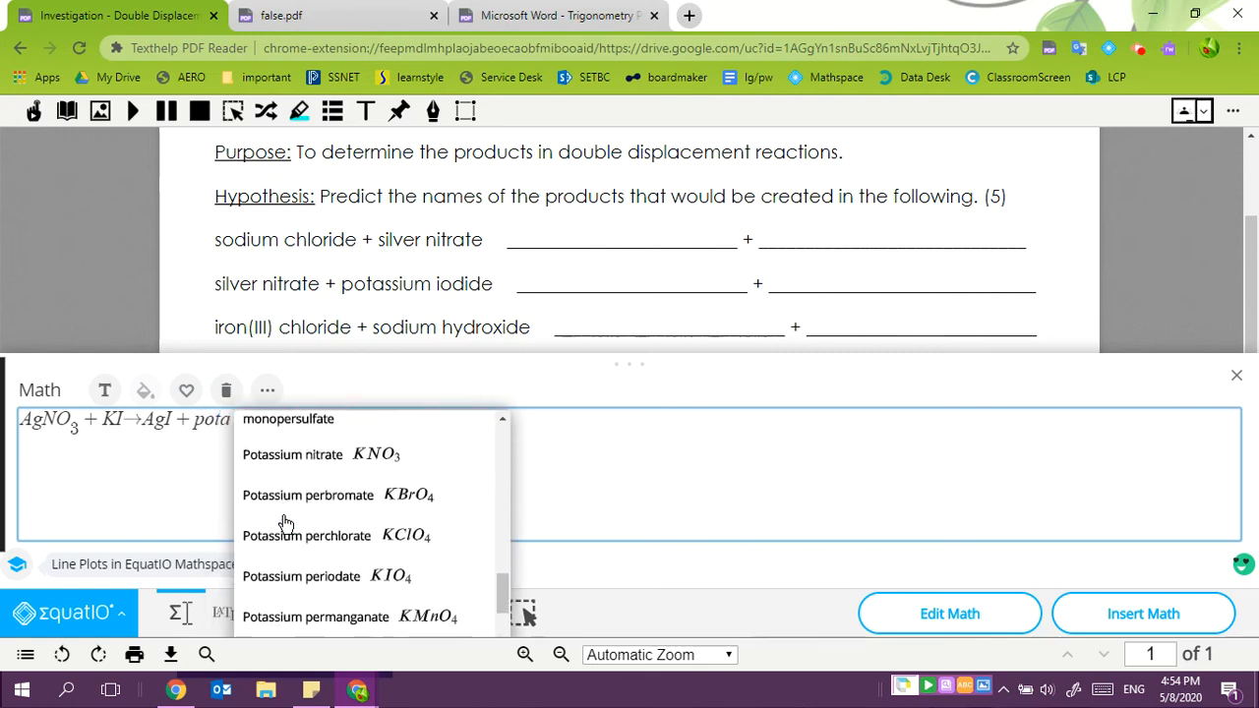
{"action": "scroll", "coordinate": [285, 521], "scroll_direction": "down", "scroll_amount": 1}
{"action": "scroll", "coordinate": [284, 525], "scroll_direction": "up", "scroll_amount": 4}
{"action": "left_click", "coordinate": [309, 594]}
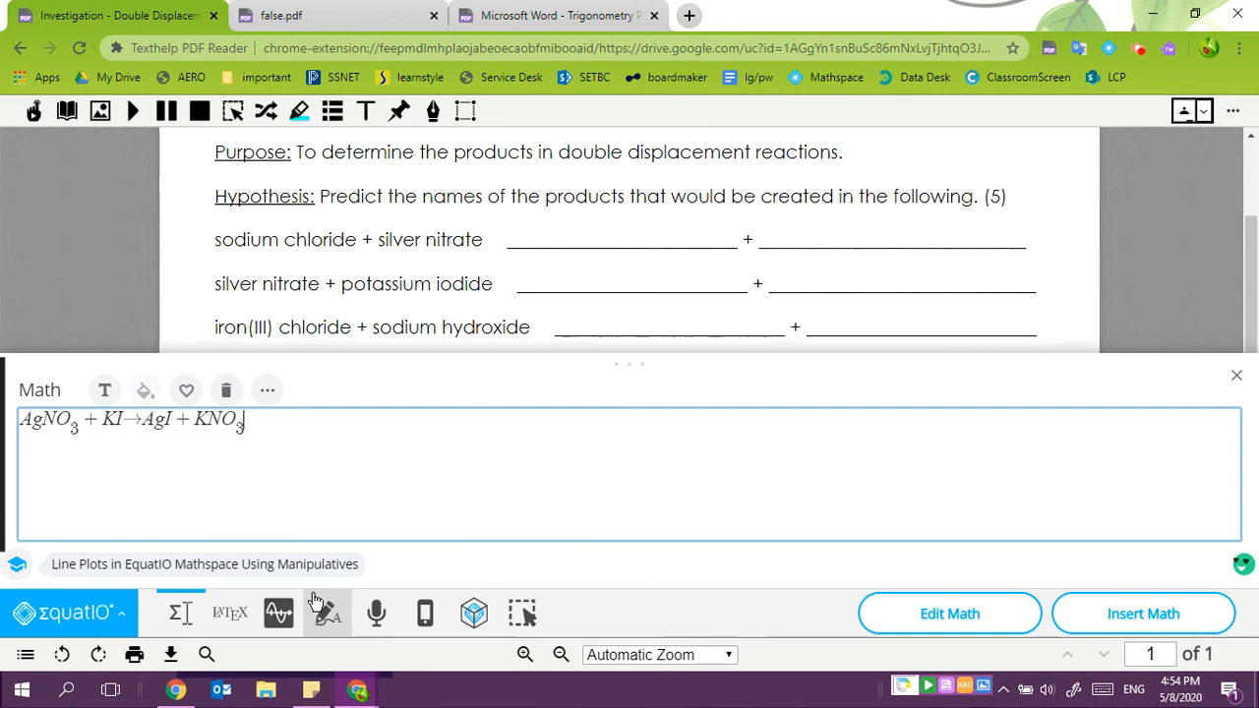
{"action": "left_click", "coordinate": [1156, 620]}
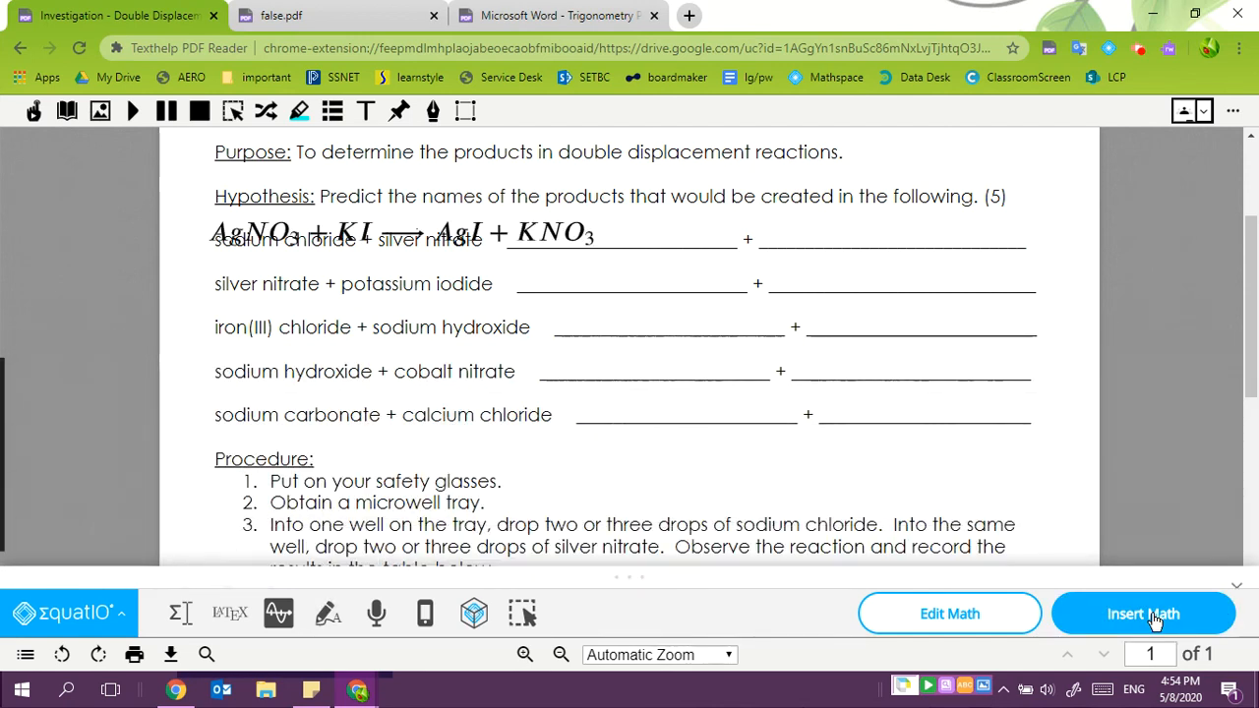
Move the inserted equation just below the silver nitrate + potassium iodide line and shrink its width to roughly match that line.
{"action": "mouse_move", "coordinate": [469, 246]}
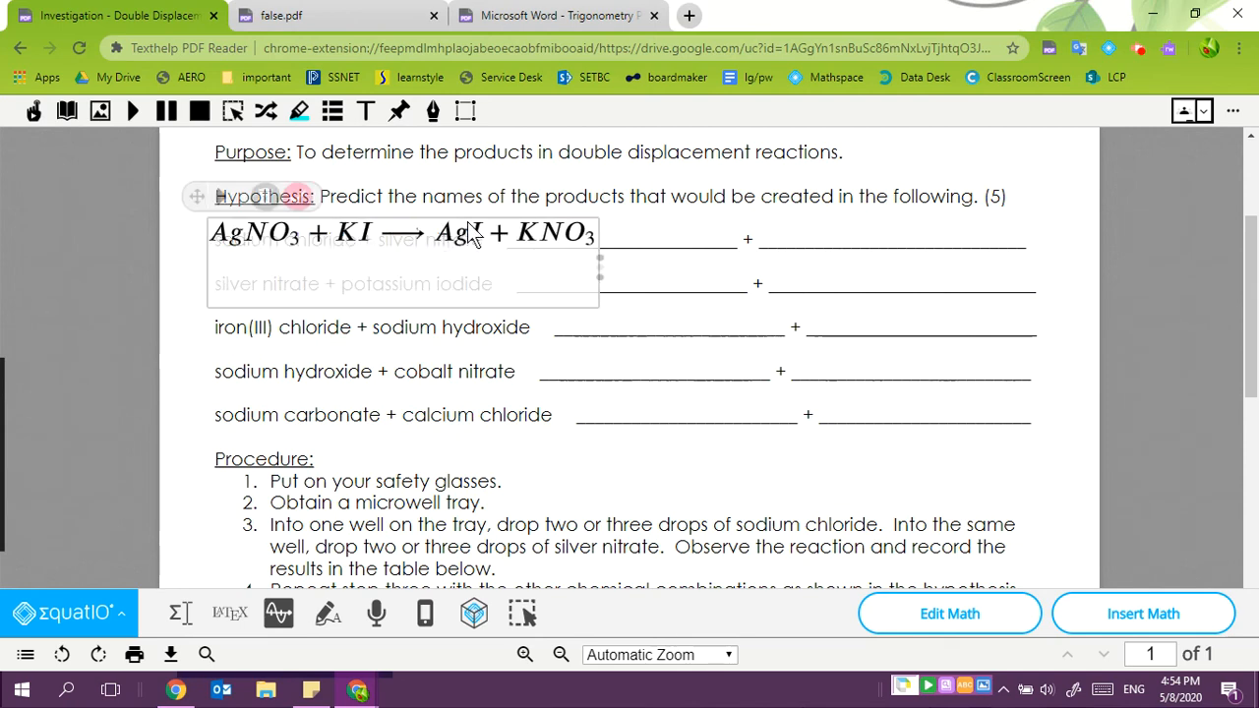
{"action": "left_click_drag", "start_coordinate": [200, 198], "coordinate": [202, 274]}
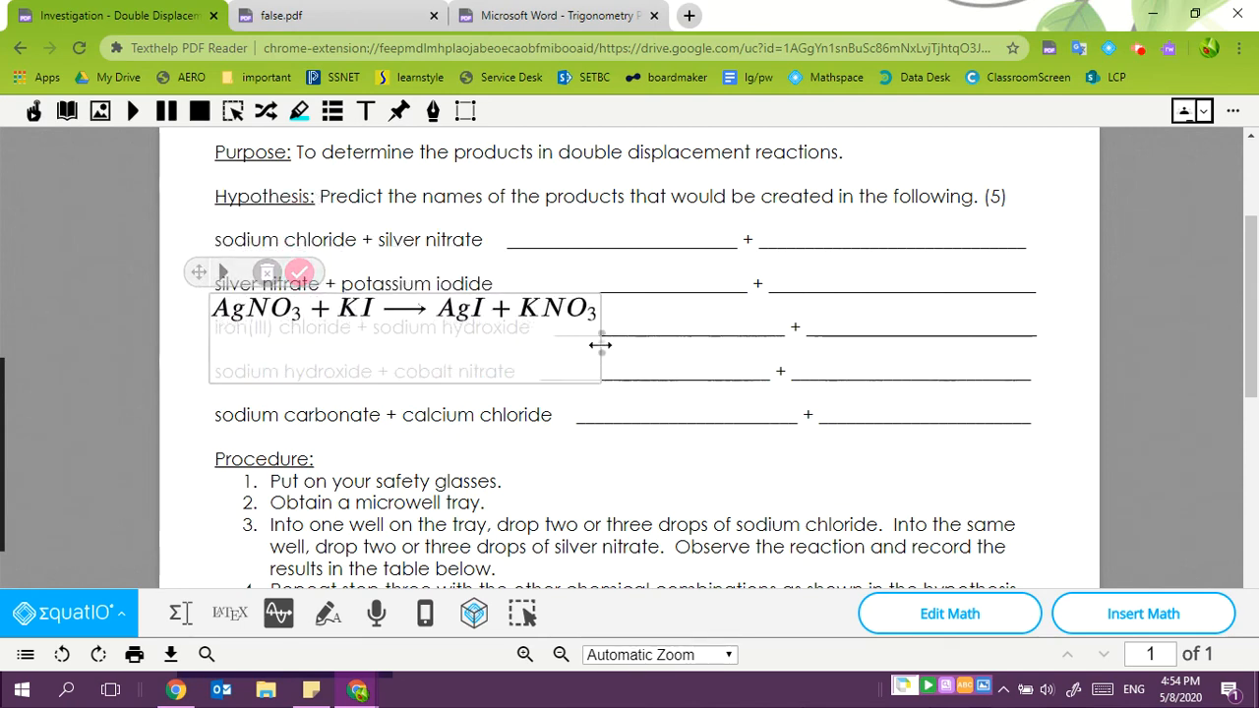
{"action": "left_click_drag", "start_coordinate": [600, 339], "coordinate": [527, 332]}
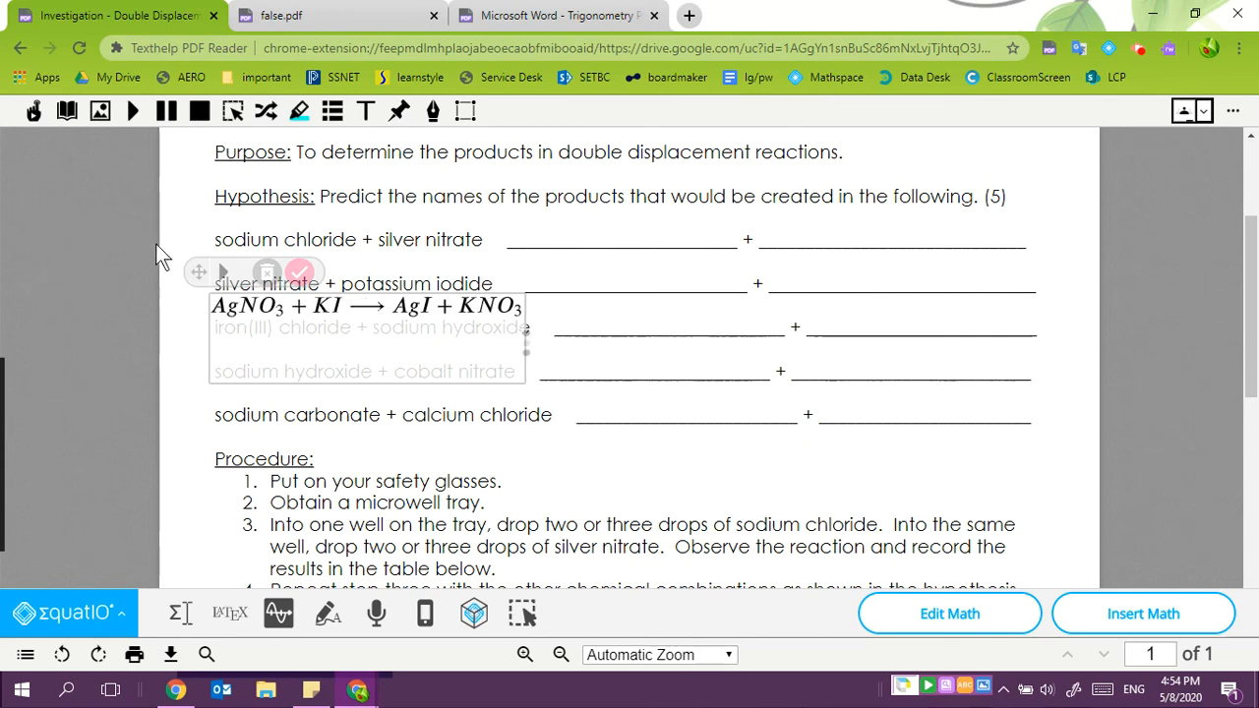
{"action": "left_click_drag", "start_coordinate": [199, 273], "coordinate": [200, 275]}
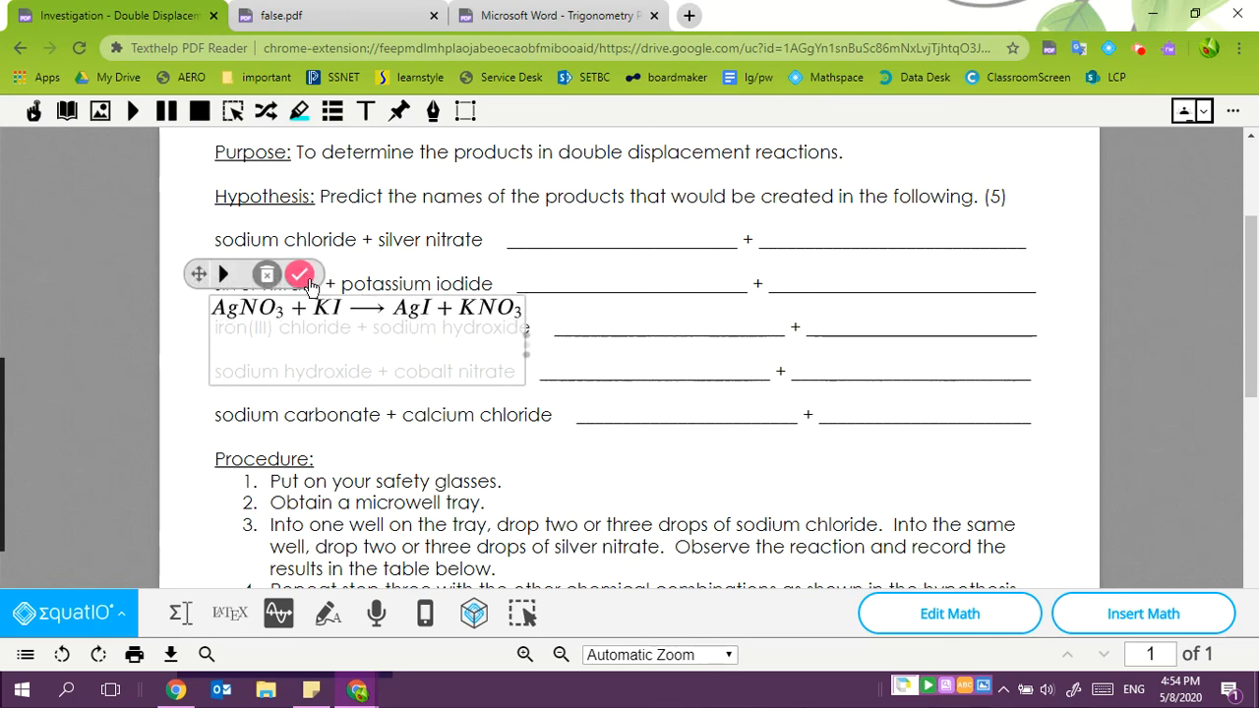
{"action": "left_click", "coordinate": [301, 275]}
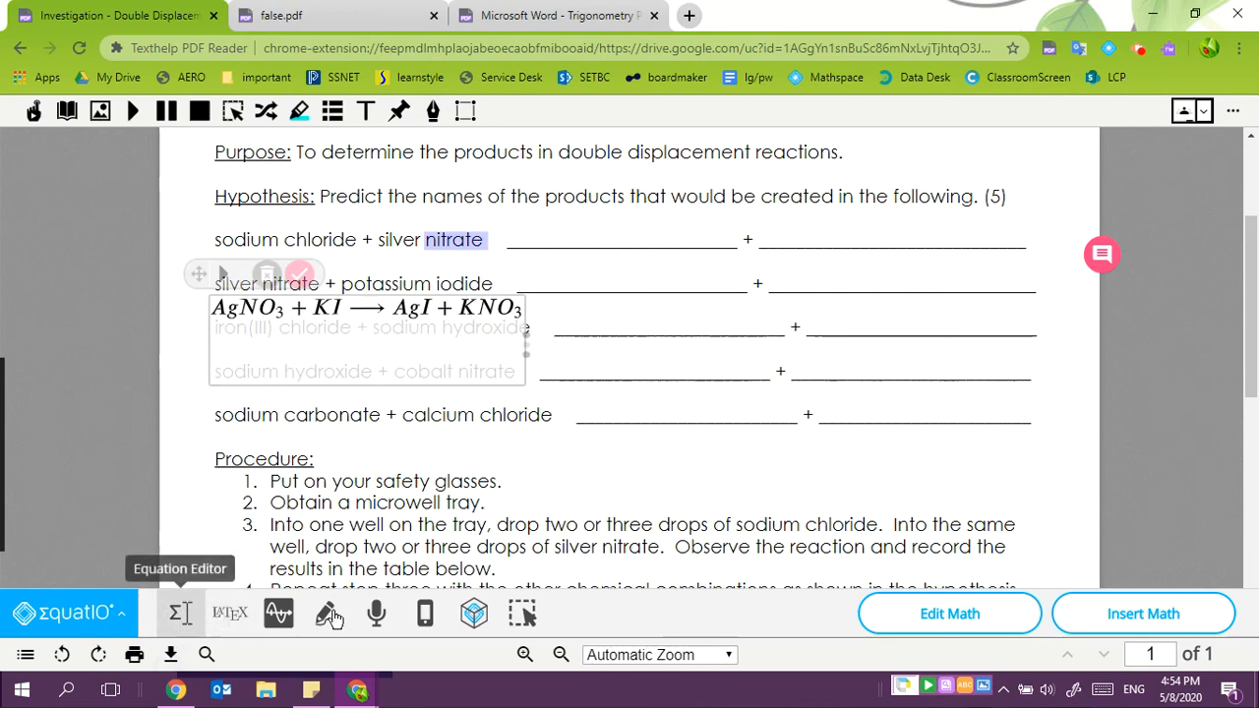
Reopen the inserted equation in the math editor and convert the whole equation to plain text.
{"action": "left_click", "coordinate": [950, 620]}
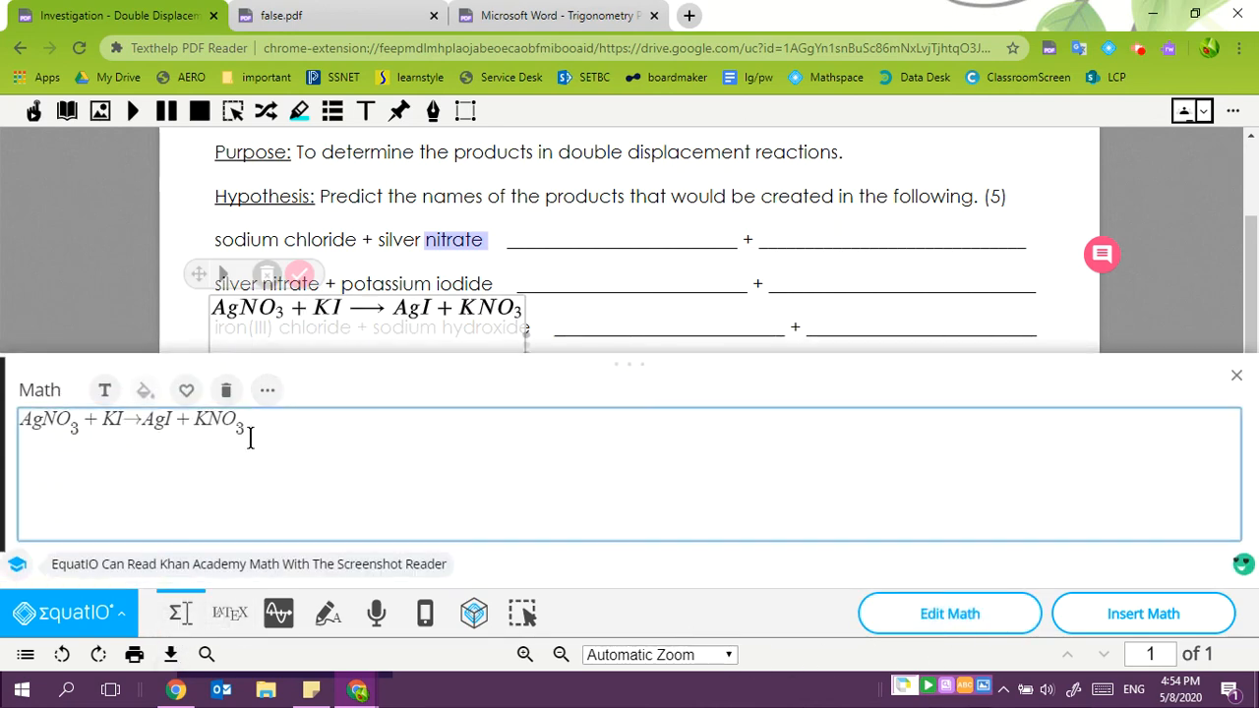
{"action": "left_click_drag", "start_coordinate": [248, 423], "coordinate": [19, 423]}
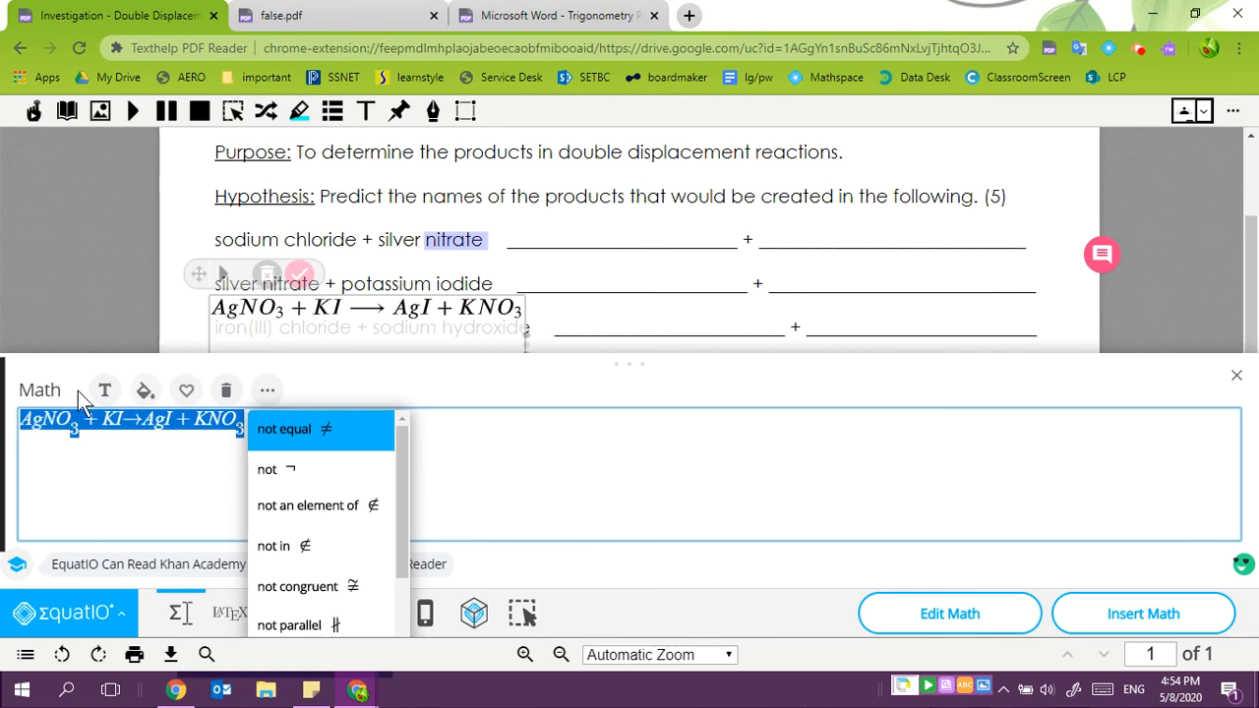
{"action": "left_click", "coordinate": [108, 395]}
{"action": "left_click", "coordinate": [286, 437]}
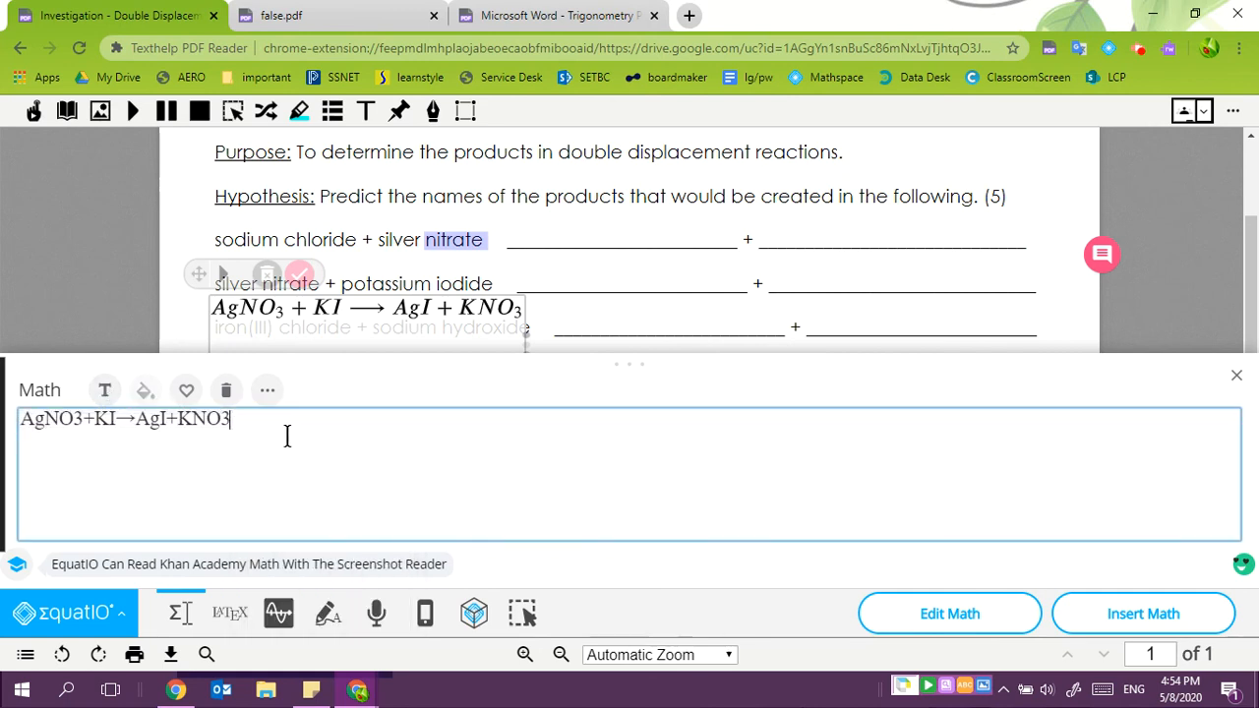
Make the whole text equation bold and update it in the PDF, closing the math editor.
{"action": "left_click", "coordinate": [266, 394]}
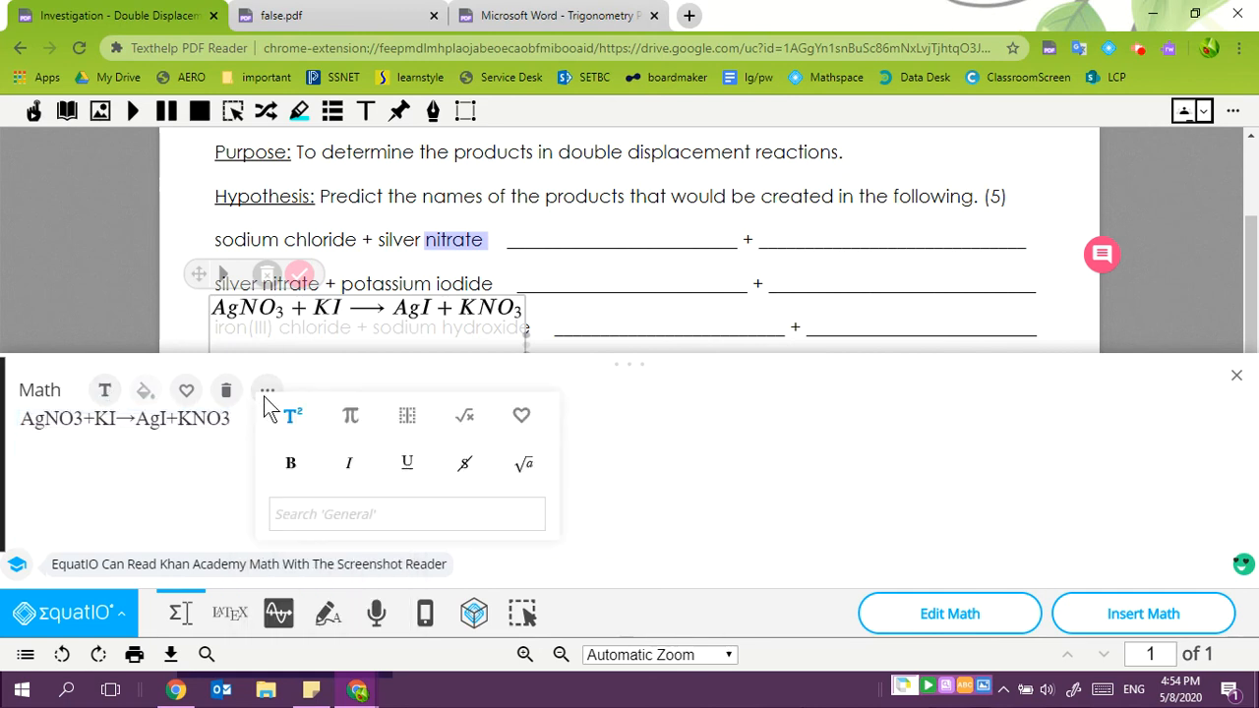
{"action": "left_click", "coordinate": [288, 467]}
{"action": "left_click_drag", "start_coordinate": [251, 423], "coordinate": [19, 423]}
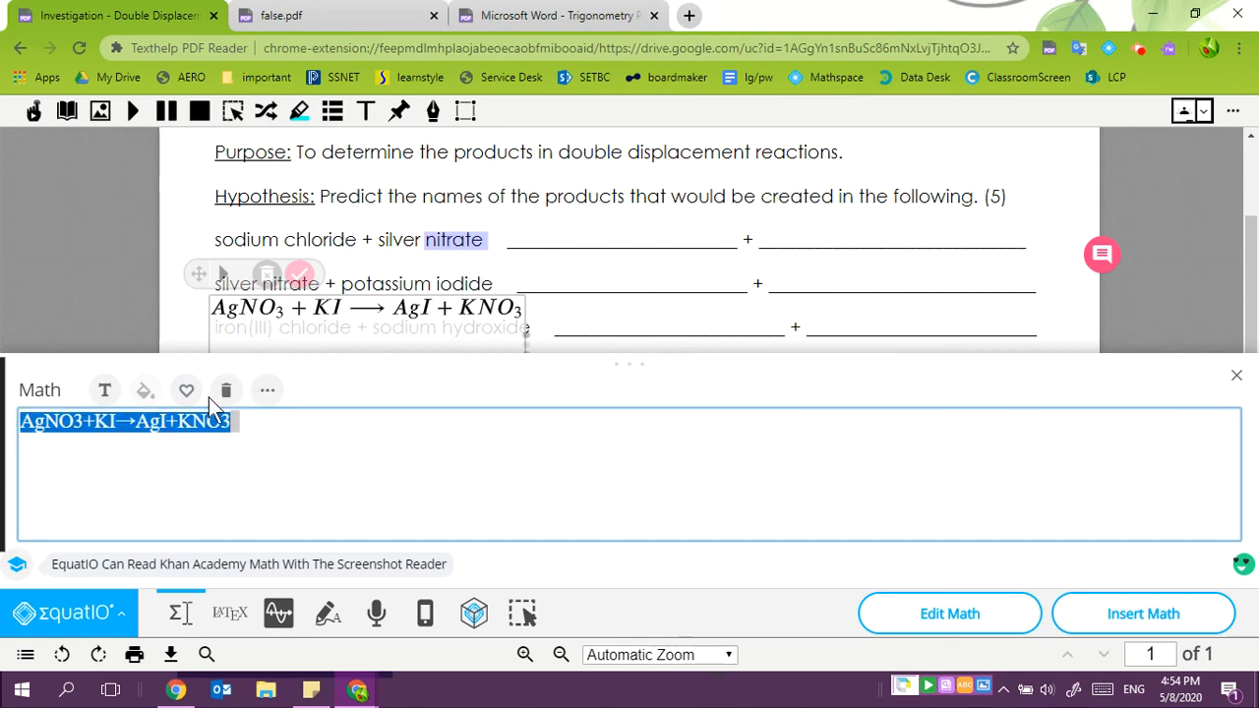
{"action": "left_click", "coordinate": [268, 391]}
{"action": "left_click", "coordinate": [292, 460]}
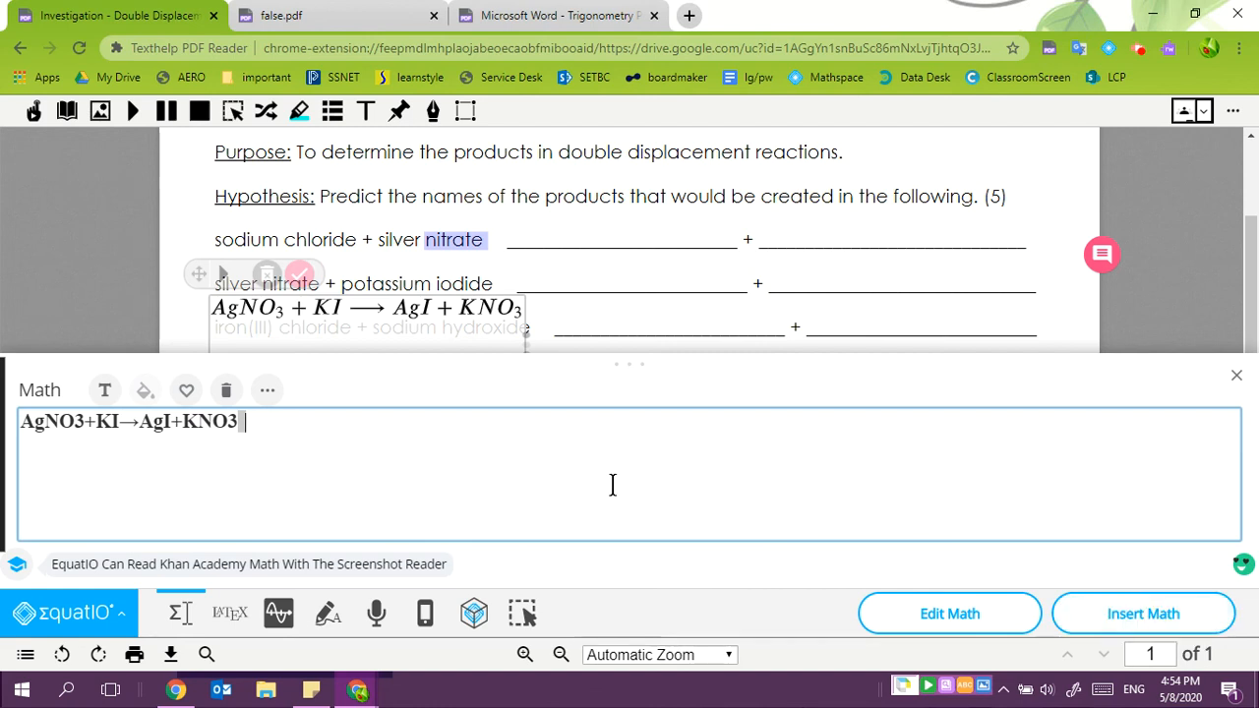
{"action": "left_click", "coordinate": [1133, 612]}
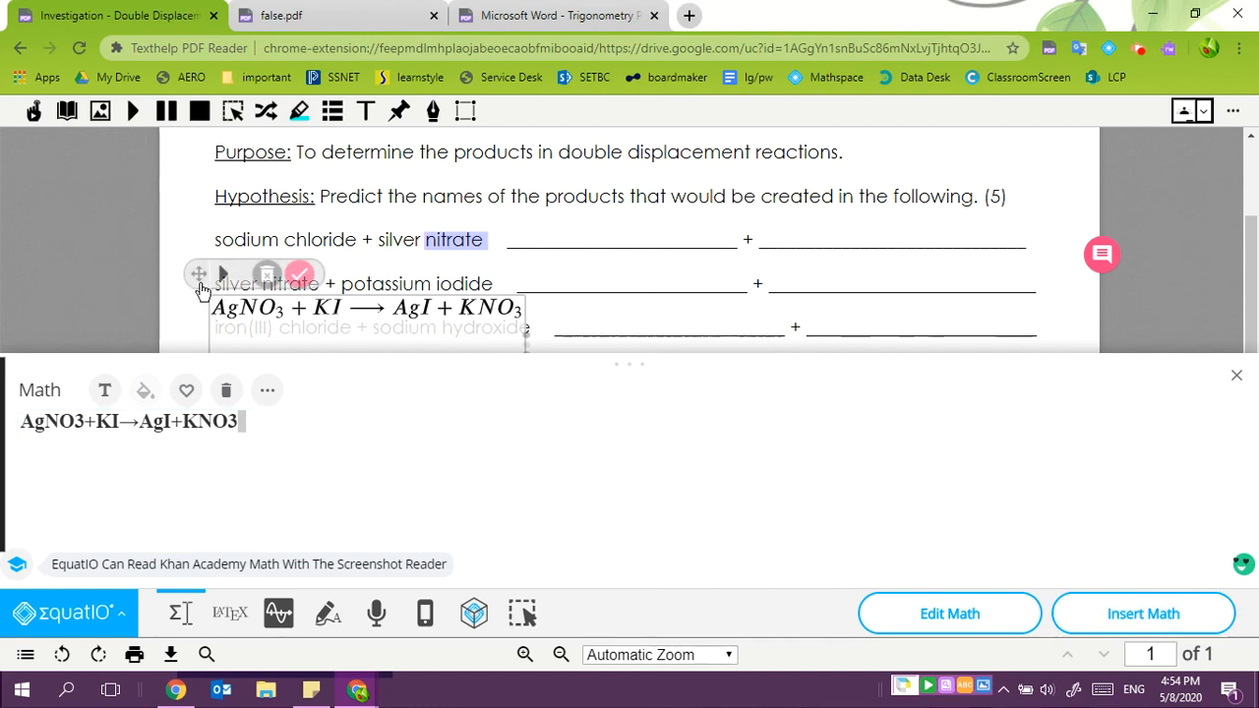
{"action": "left_click", "coordinate": [180, 613]}
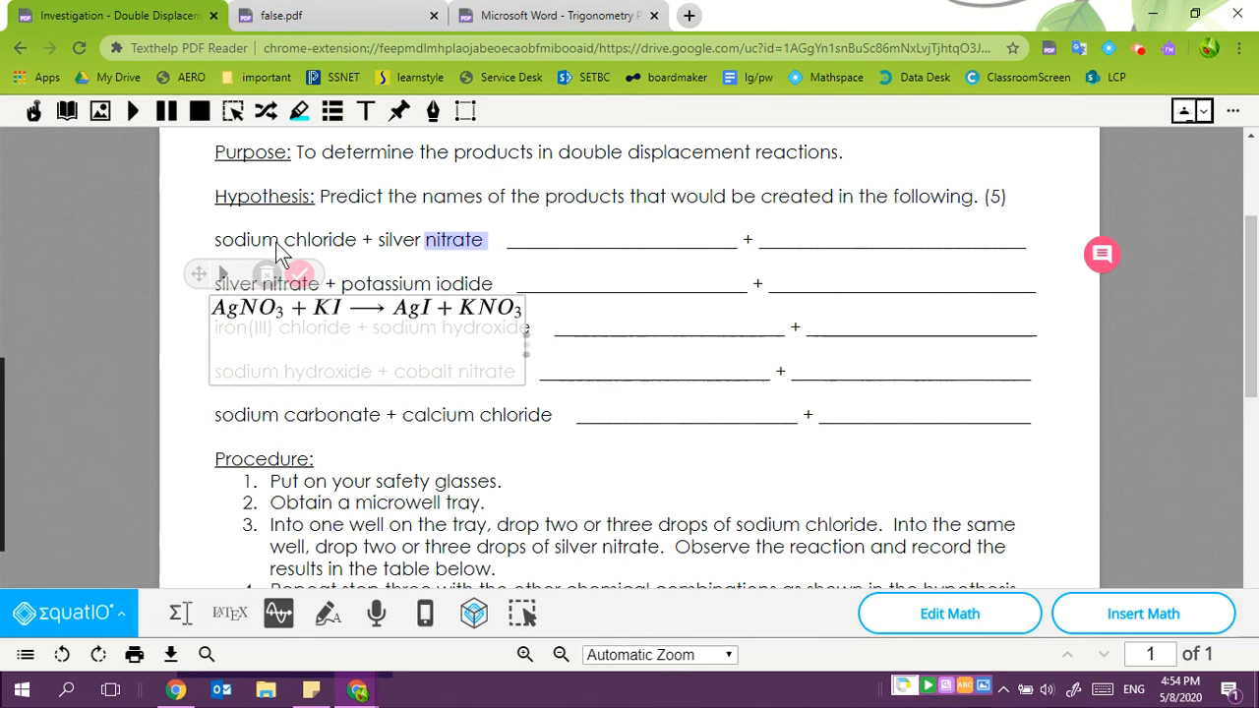
Narrow the bold equation slightly below the silver nitrate + potassium iodide line and leave it deselected.
{"action": "left_click", "coordinate": [191, 236]}
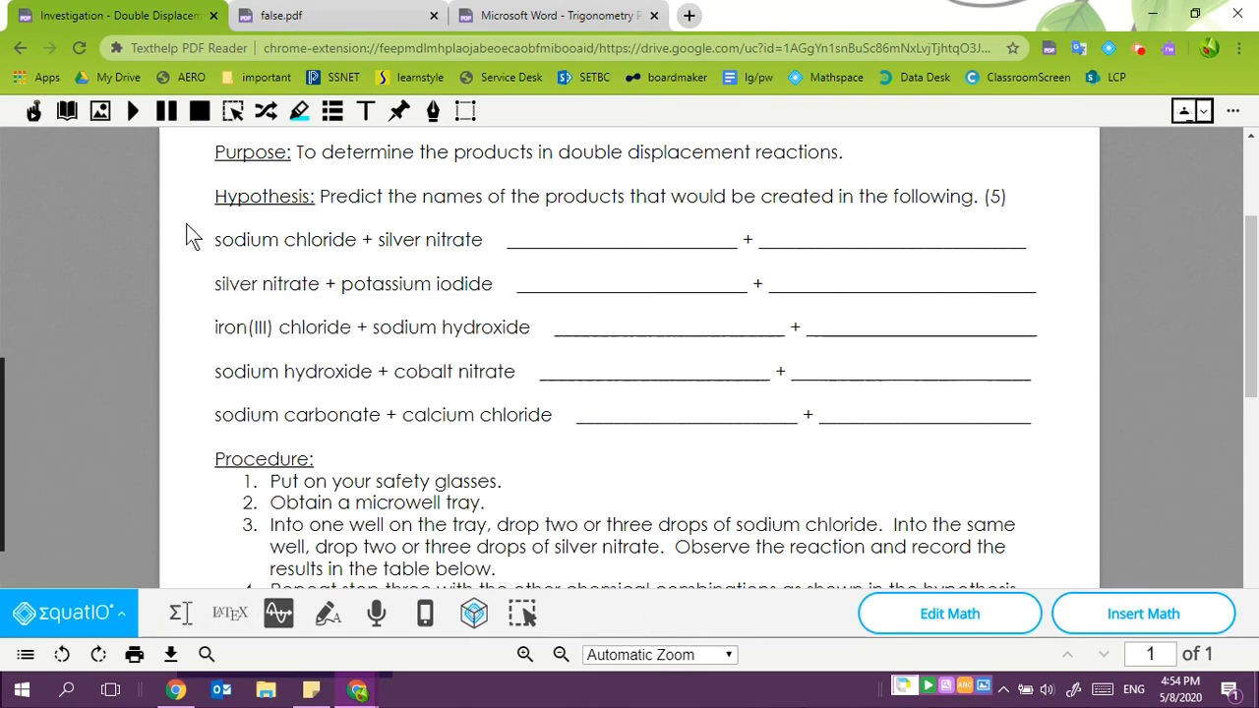
{"action": "scroll", "coordinate": [247, 371], "scroll_direction": "down", "scroll_amount": 5}
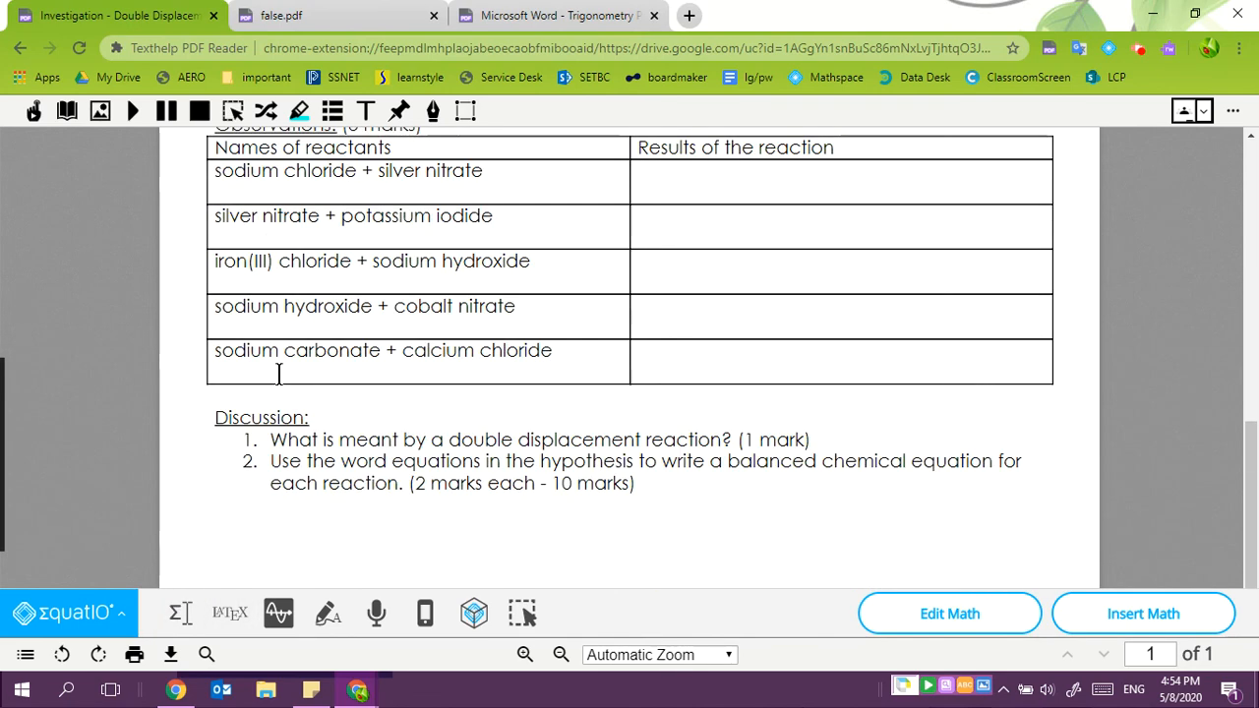
{"action": "scroll", "coordinate": [279, 365], "scroll_direction": "up", "scroll_amount": 8}
{"action": "left_click", "coordinate": [301, 509]}
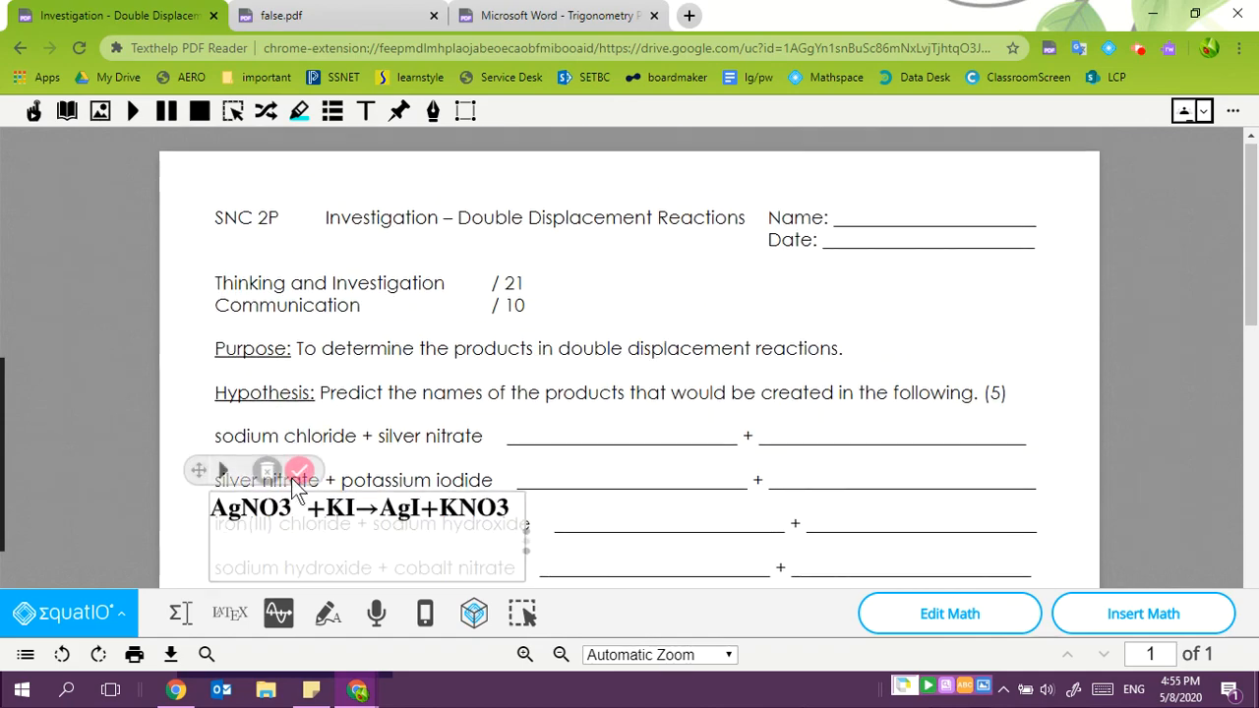
{"action": "scroll", "coordinate": [291, 478], "scroll_direction": "down", "scroll_amount": 3}
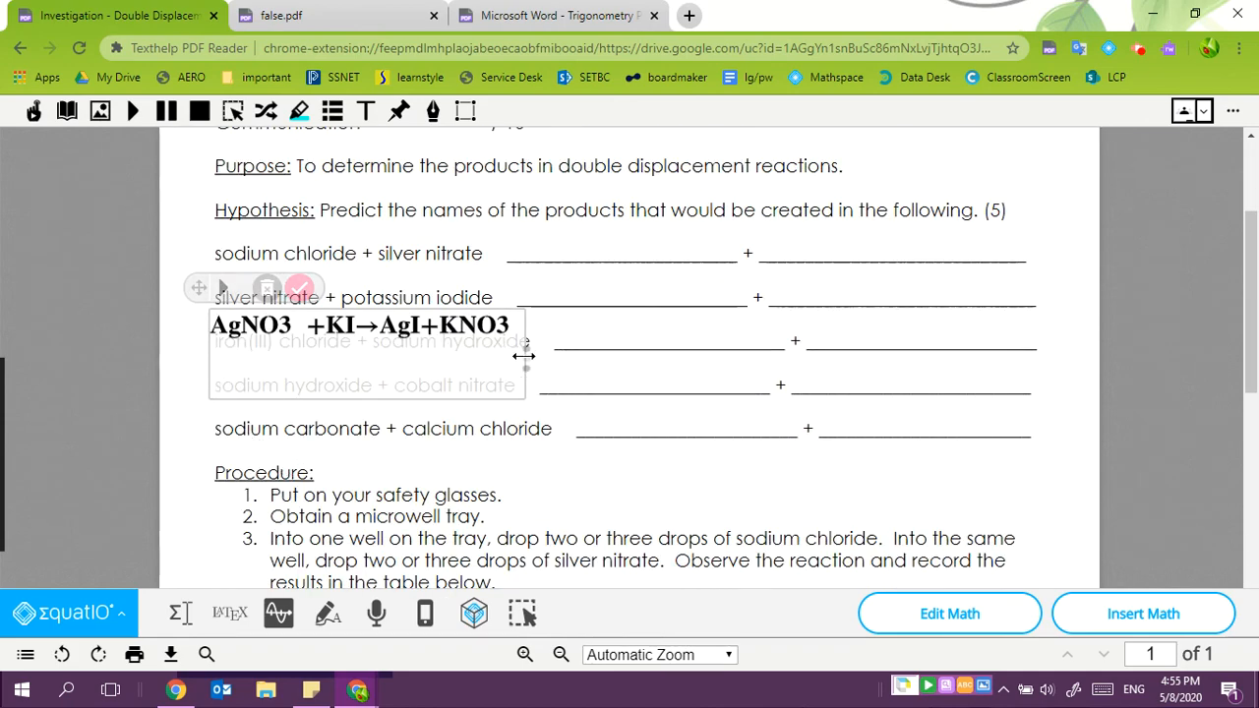
{"action": "left_click_drag", "start_coordinate": [522, 355], "coordinate": [495, 352]}
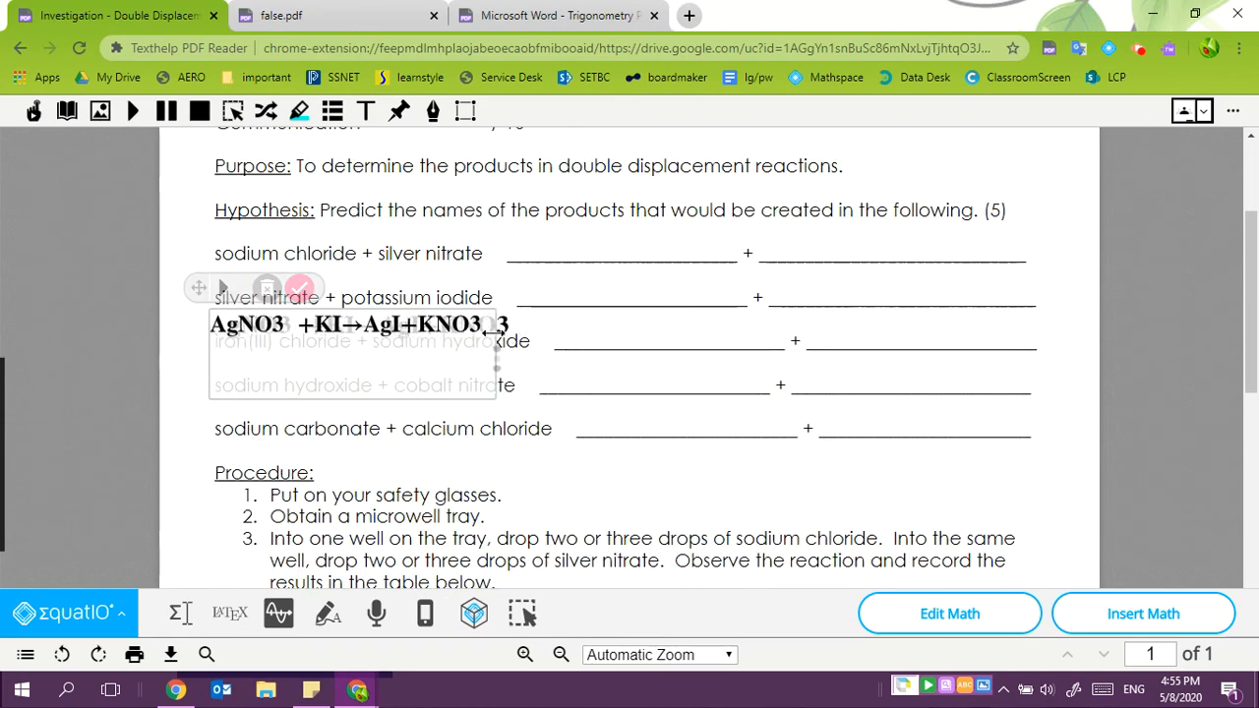
{"action": "left_click", "coordinate": [179, 339]}
{"action": "mouse_move", "coordinate": [228, 330]}
{"action": "left_mouse_down"}
{"action": "mouse_move", "coordinate": [230, 316]}
{"action": "mouse_move", "coordinate": [222, 327]}
{"action": "left_mouse_up"}
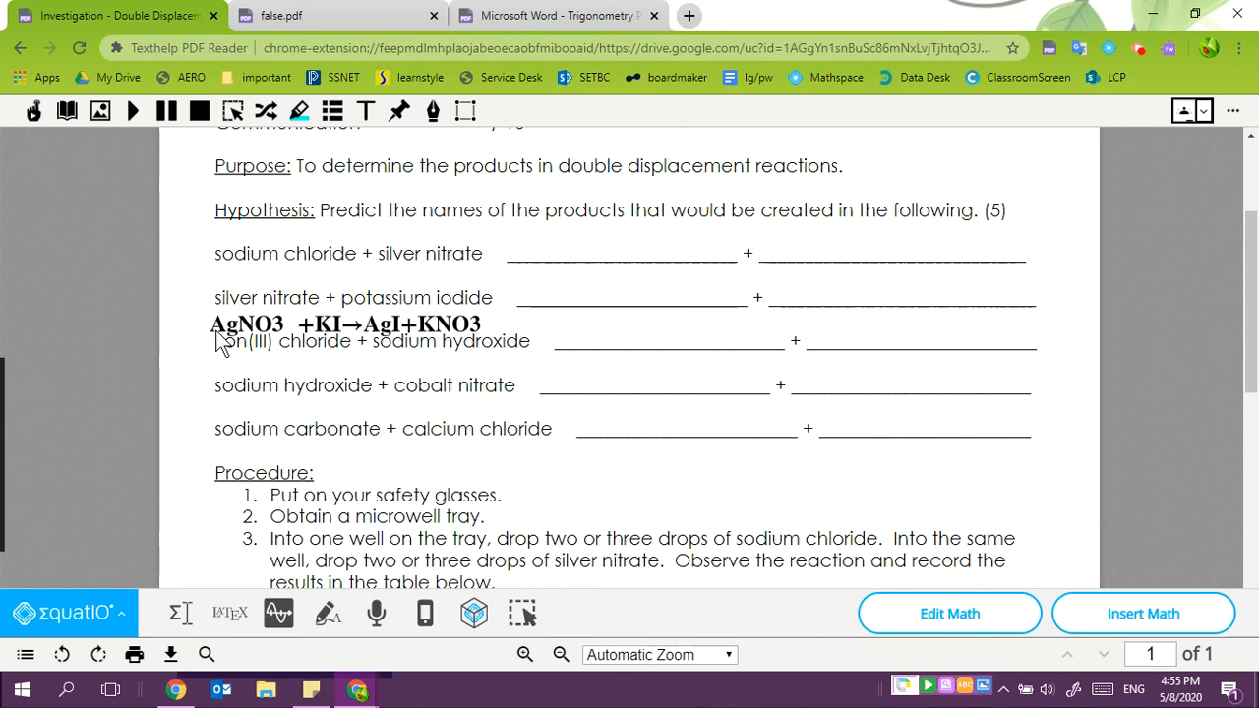
Switch to the presentation's Texthelp PDF Reader playlist slide.
{"action": "key", "text": "alt+Tab"}
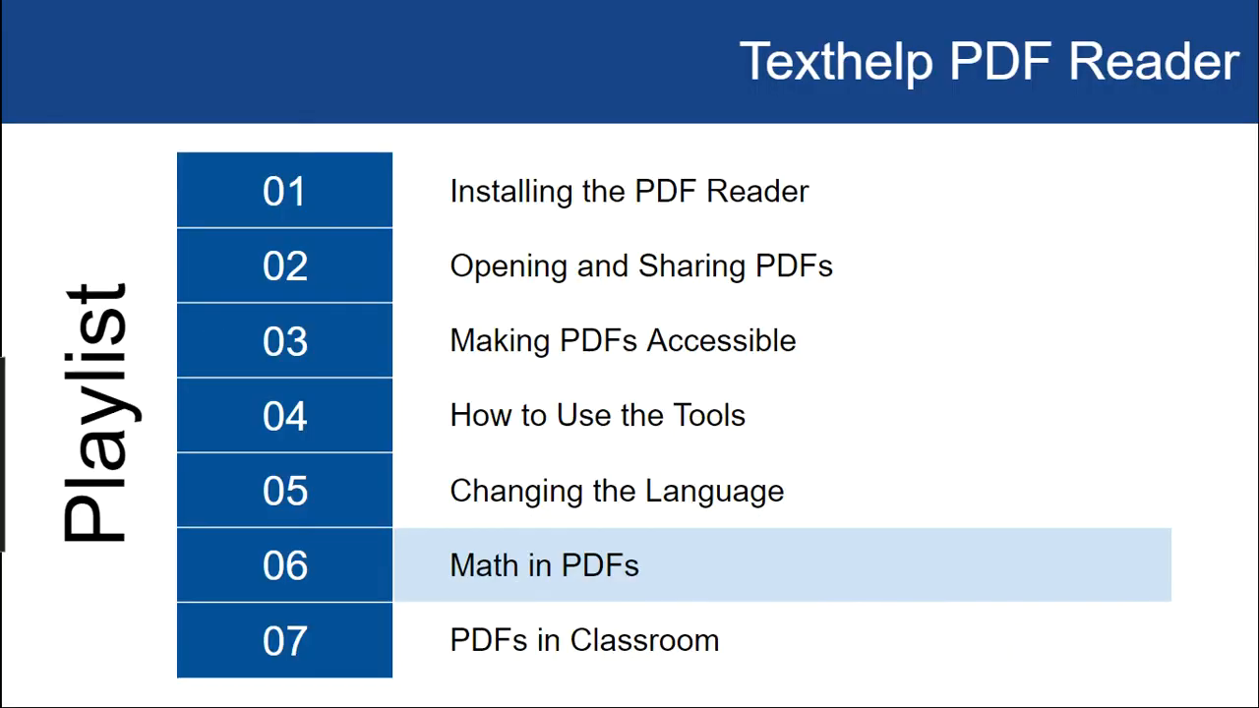